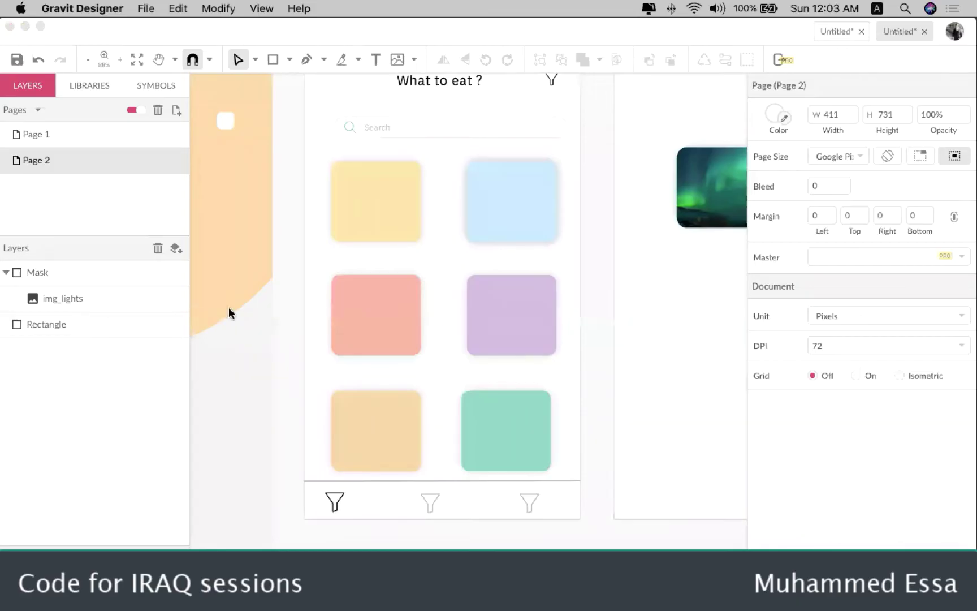
- Add a 1 px border to the yellow card in the first row of the What to eat page
left_click(374, 191)
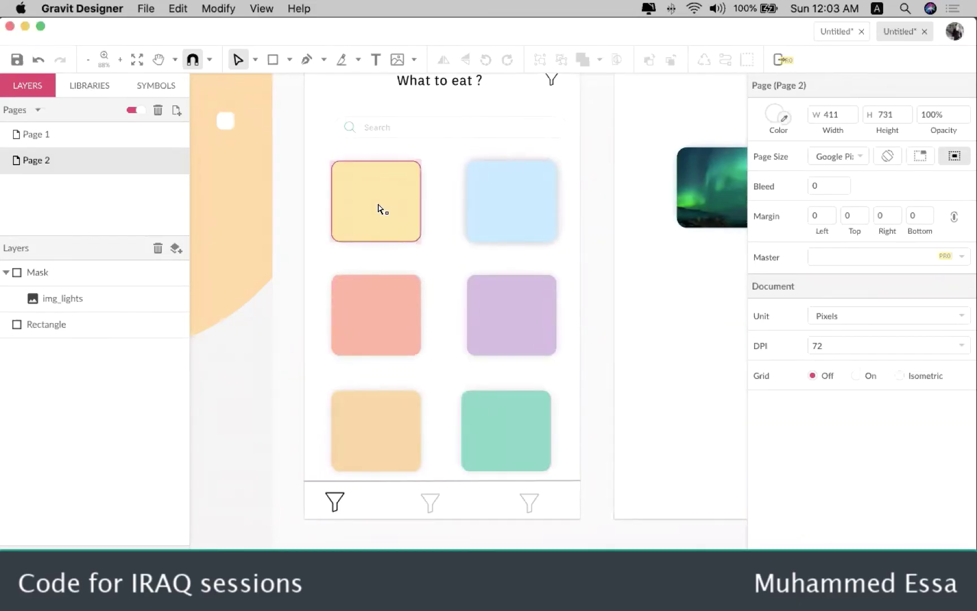
left_click(374, 218)
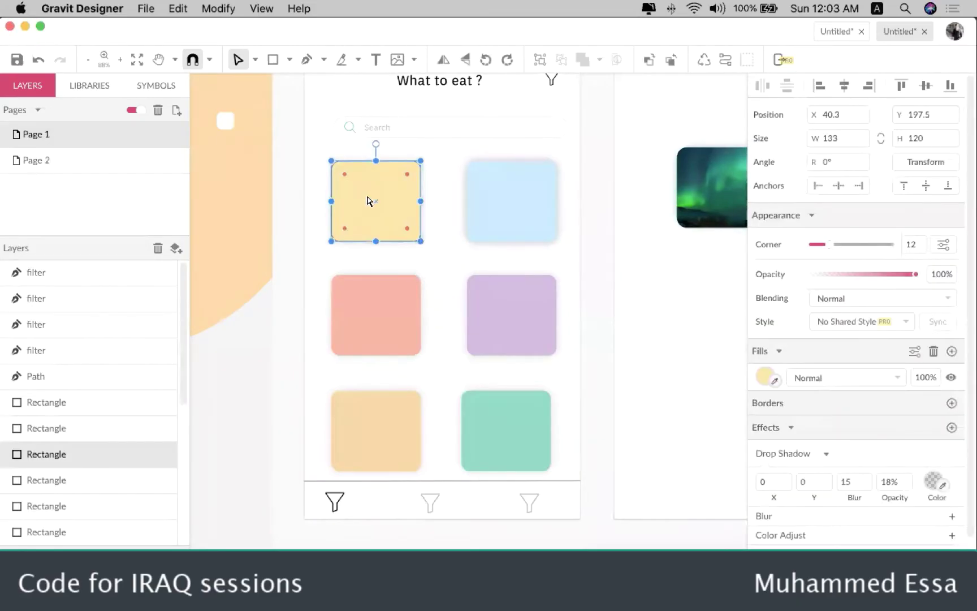
scroll(333, 190, "up", 5)
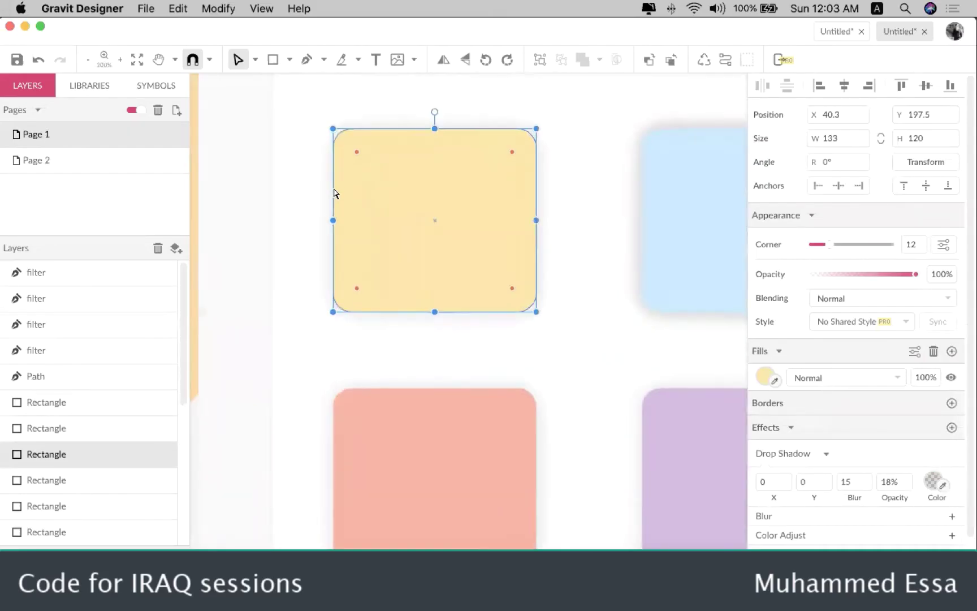
left_click(584, 207)
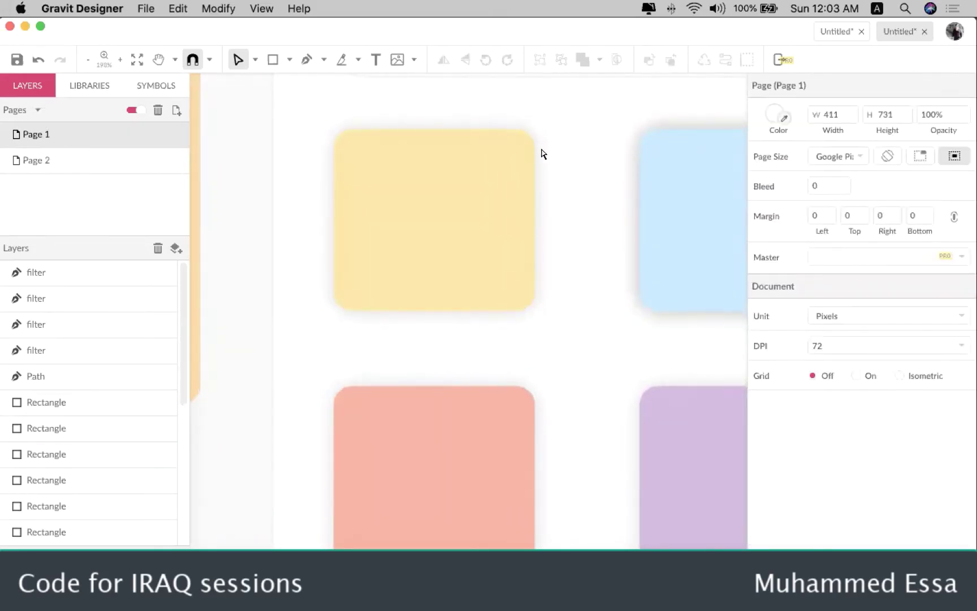
left_click(517, 192)
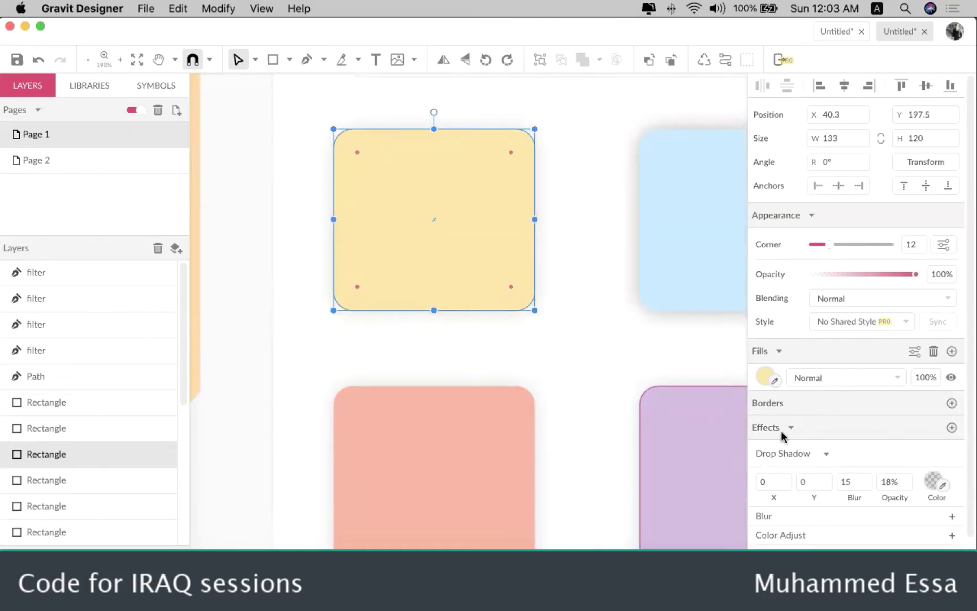
scroll(802, 478, "down", 2)
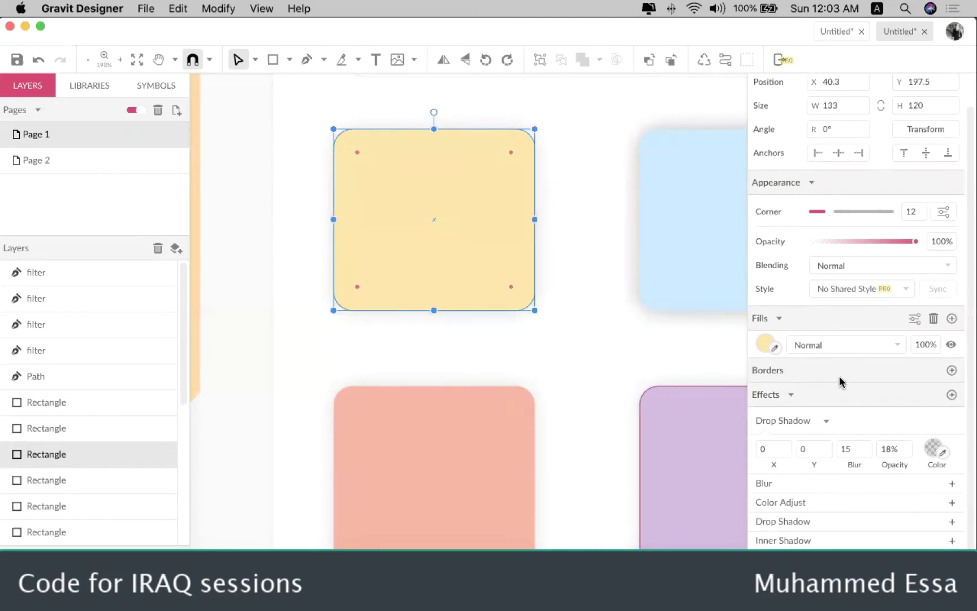
left_click(952, 370)
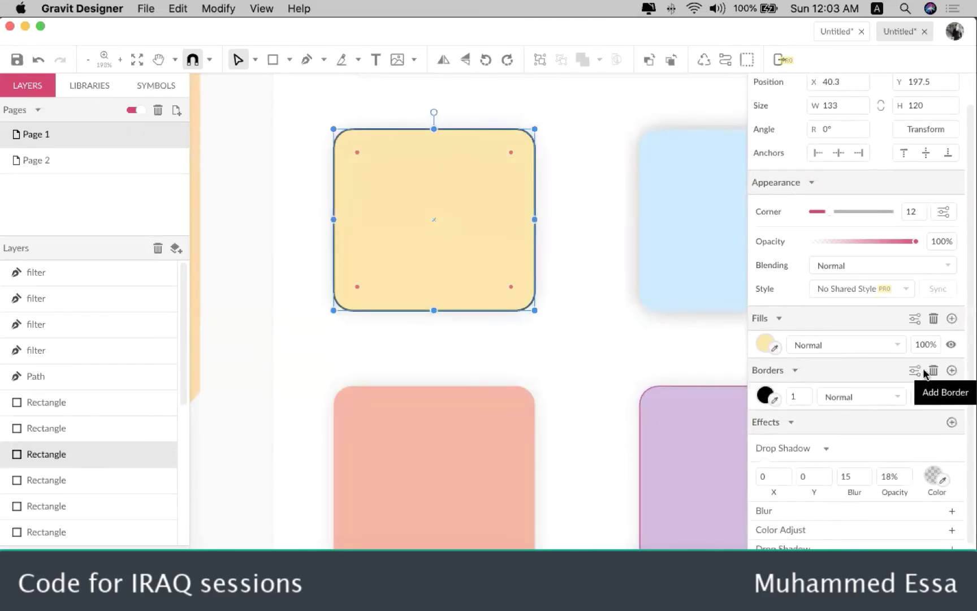
left_click(576, 372)
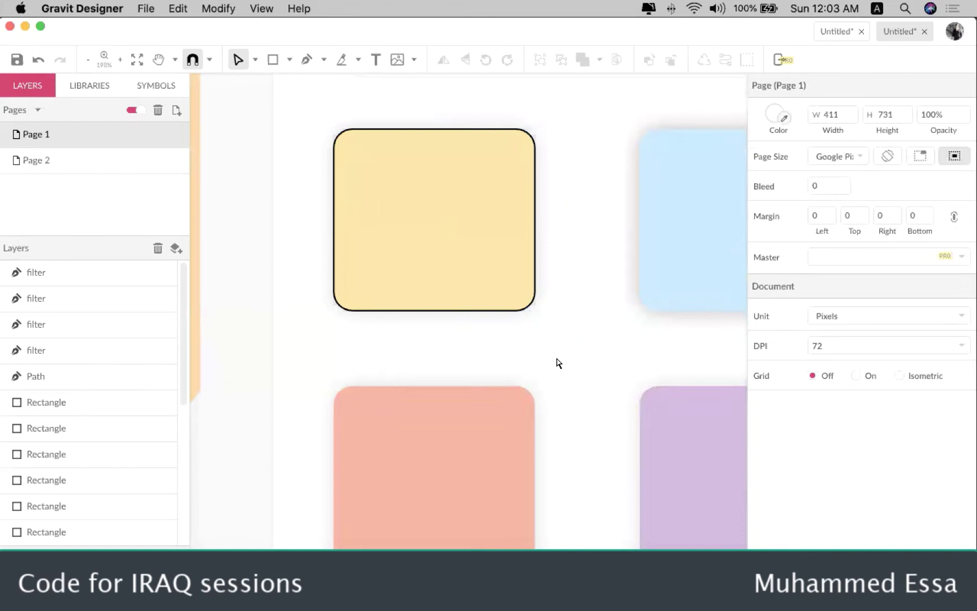
- Recolour the yellow card's border with a slightly paler, muted yellow based on a colour sampled from the card's fill
left_click(528, 309)
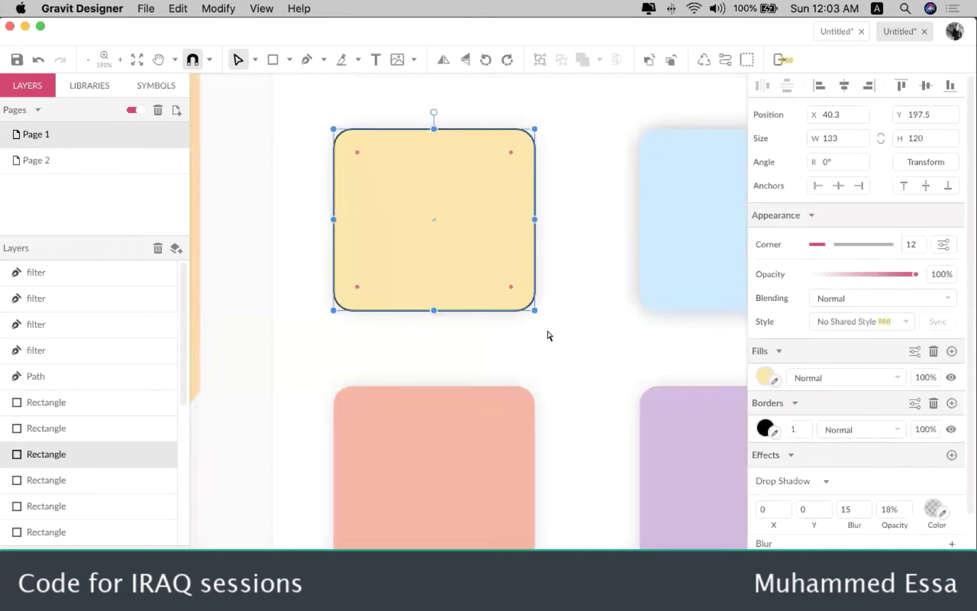
left_click(765, 431)
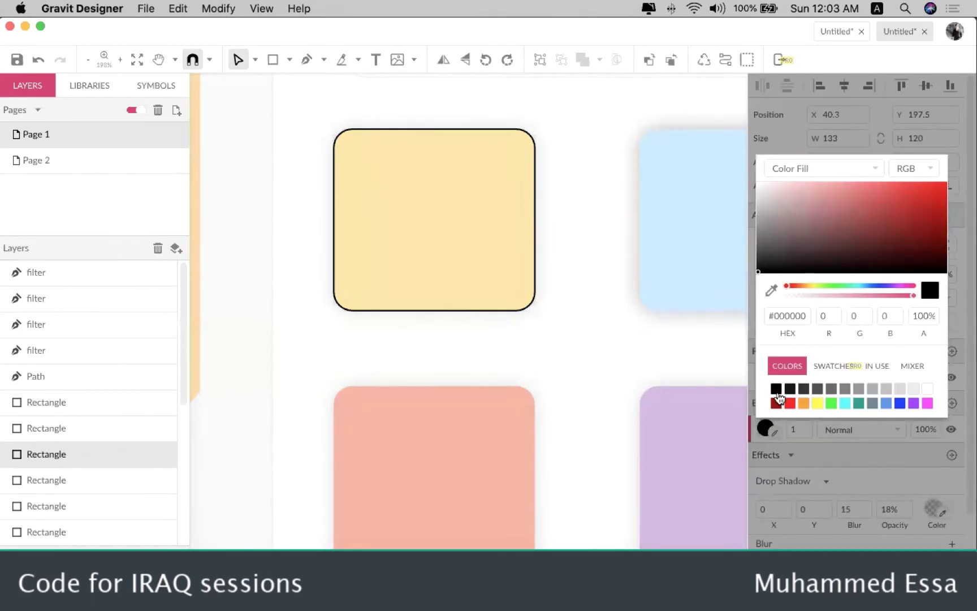
left_click(767, 289)
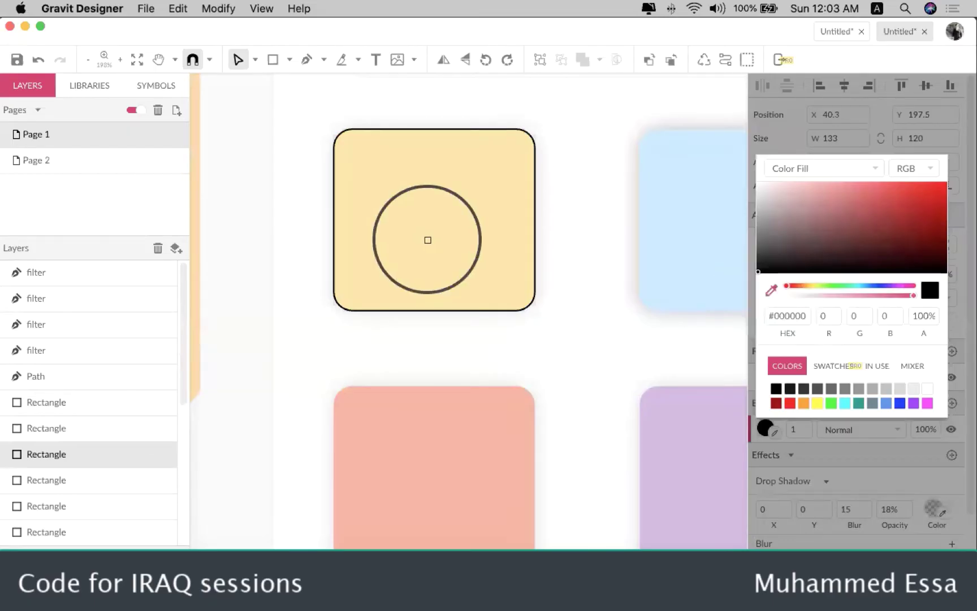
left_click(427, 239)
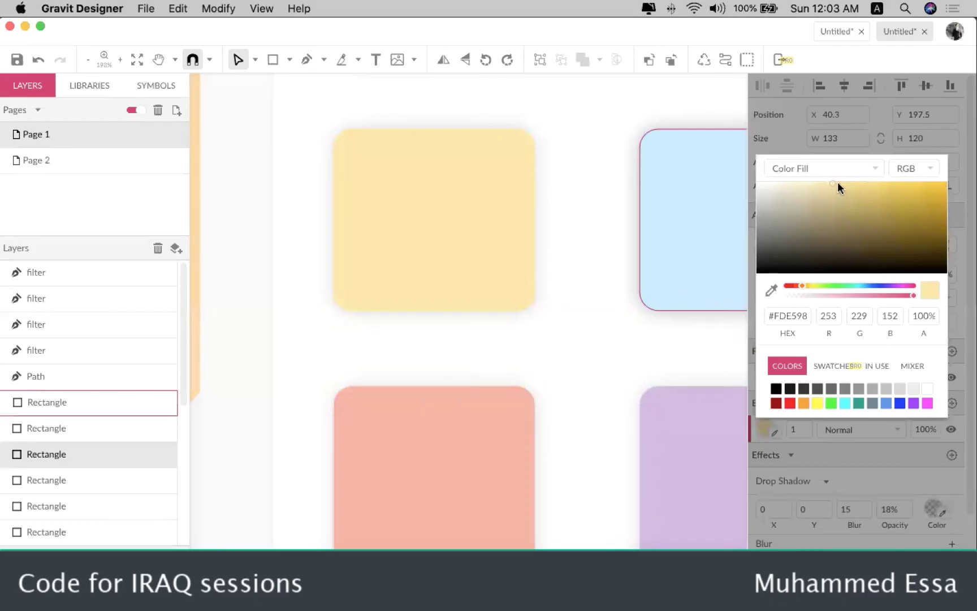
left_click(823, 186)
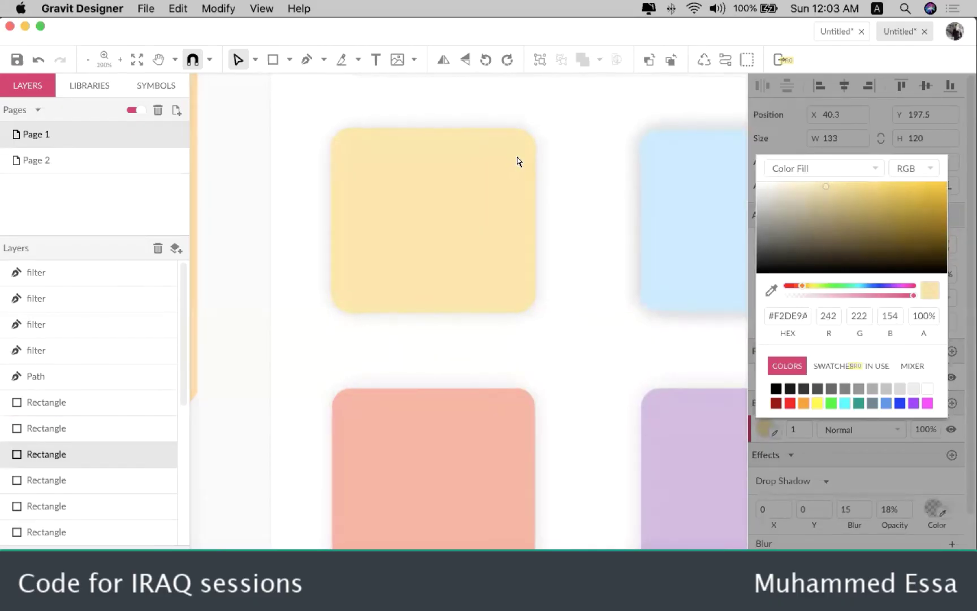
scroll(519, 161, "up", 5)
scroll(588, 161, "down", 3)
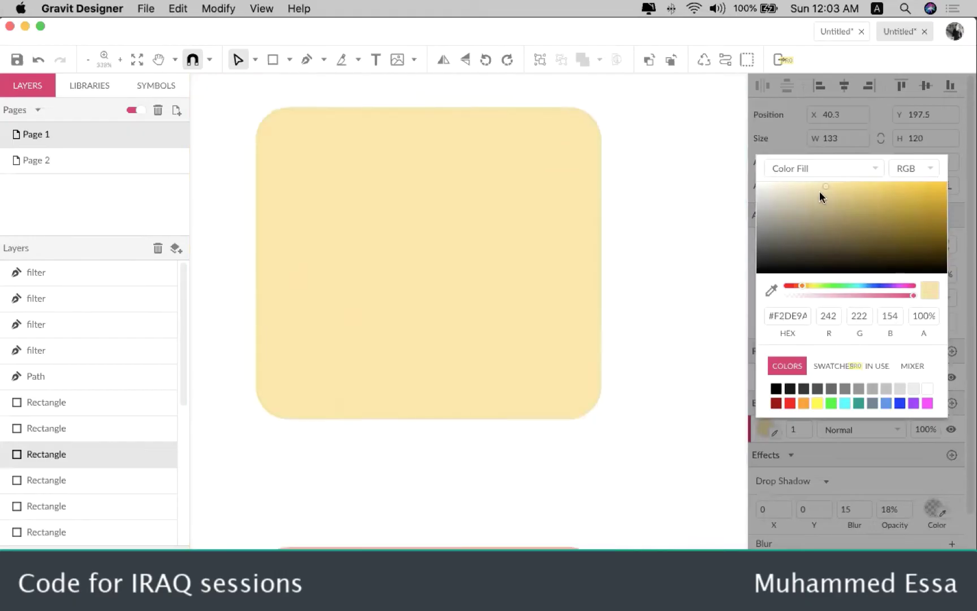
left_click_drag(819, 189, 806, 186)
left_click(801, 191)
left_click(674, 212)
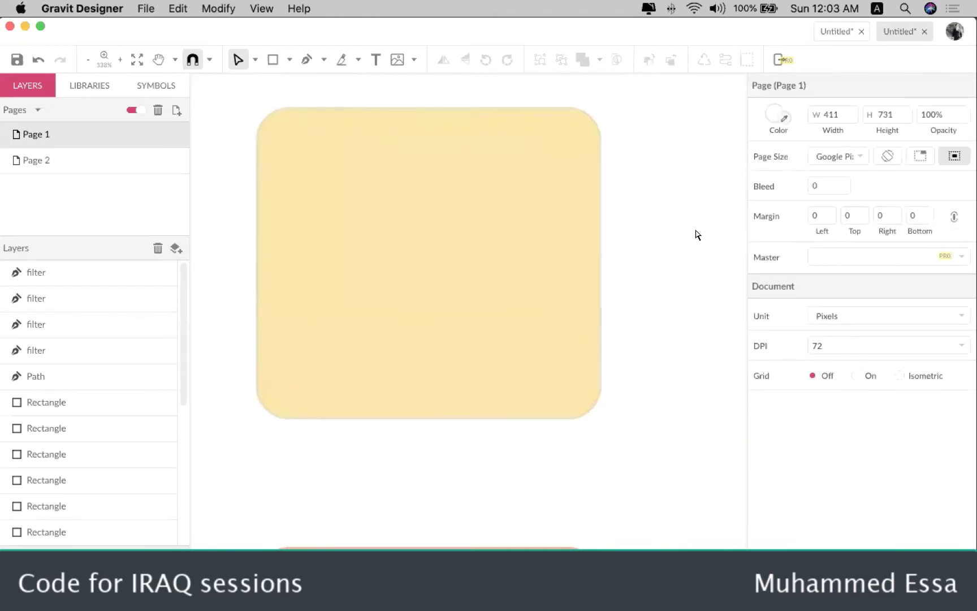
- Add a 1 px border to the blue card and colour it light grey
scroll(698, 235, "down", 5)
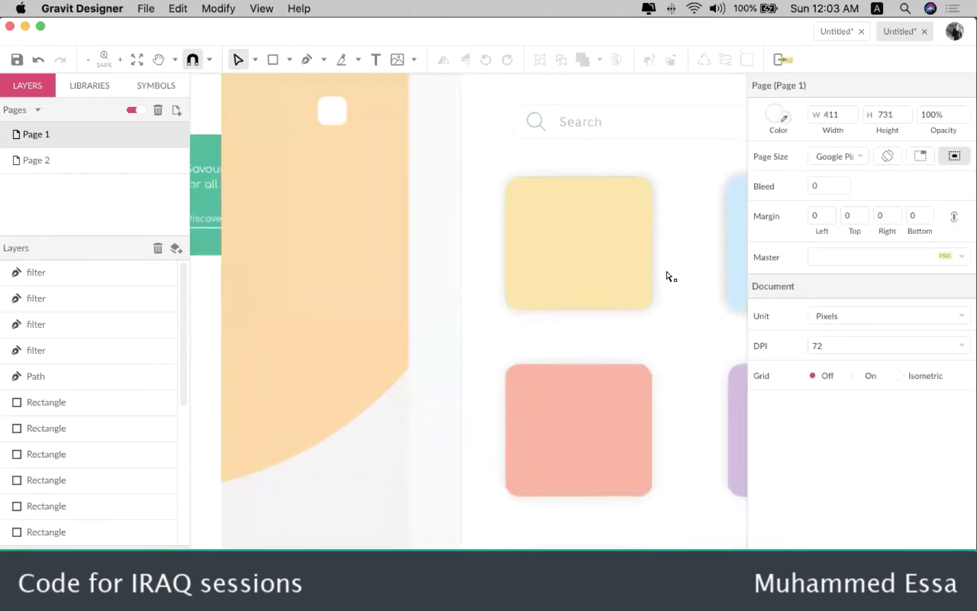
scroll(667, 274, "right", 5)
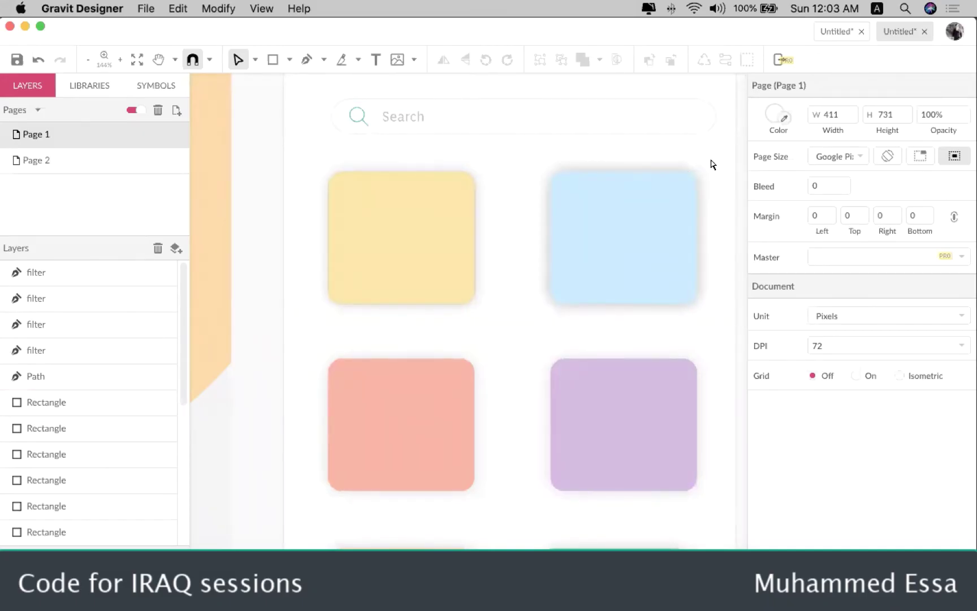
left_click(590, 196)
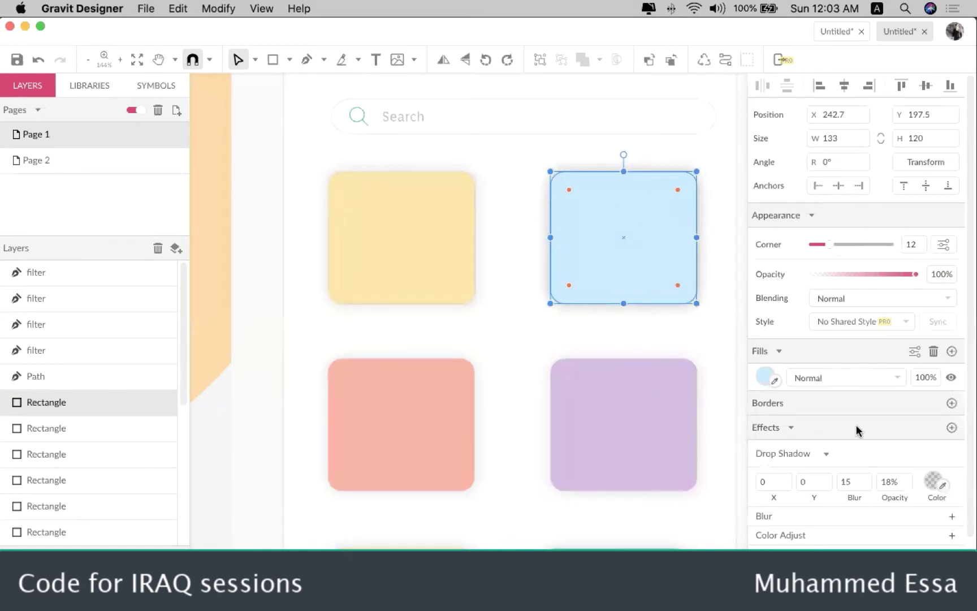
left_click(951, 403)
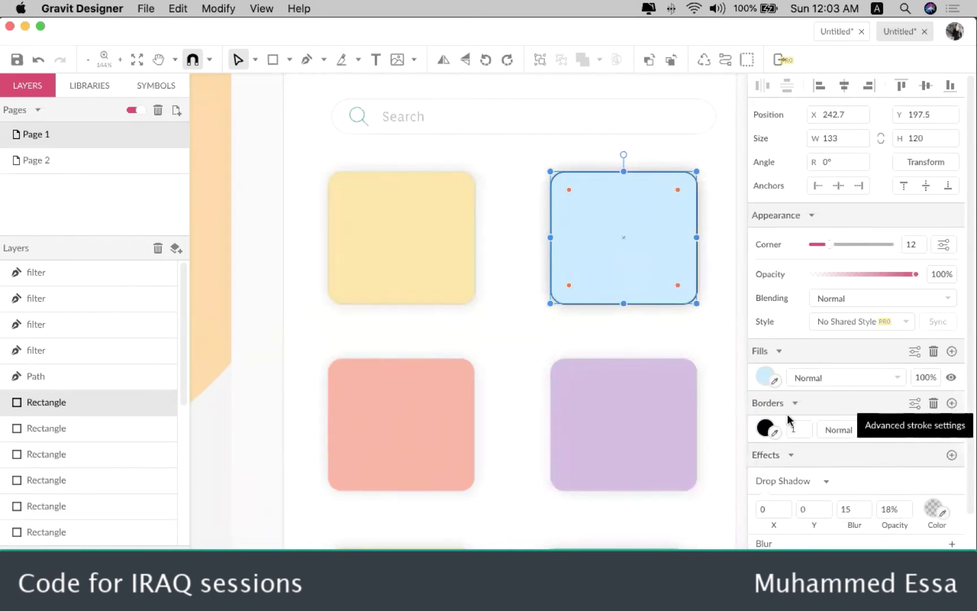
left_click(699, 353)
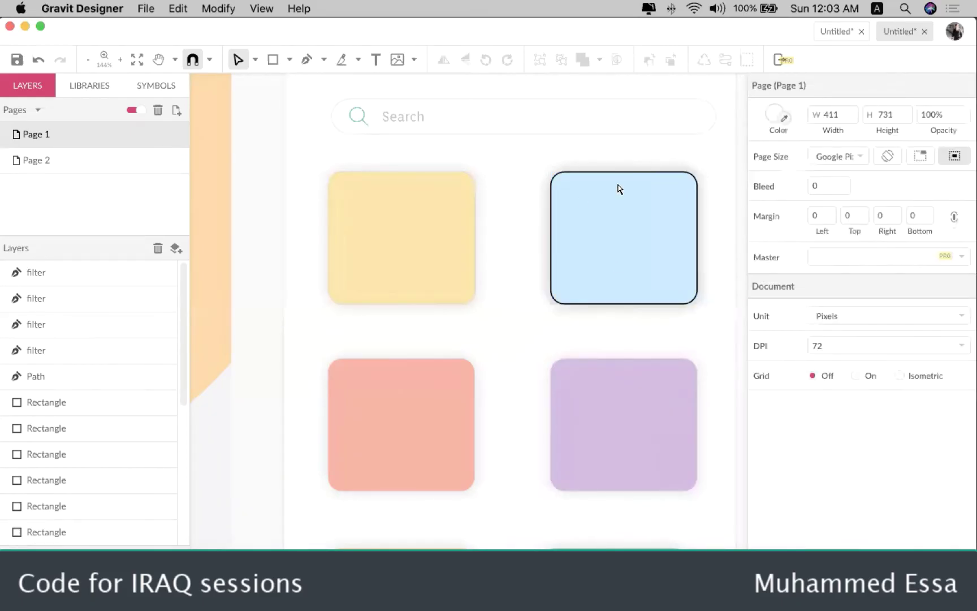
left_click(665, 275)
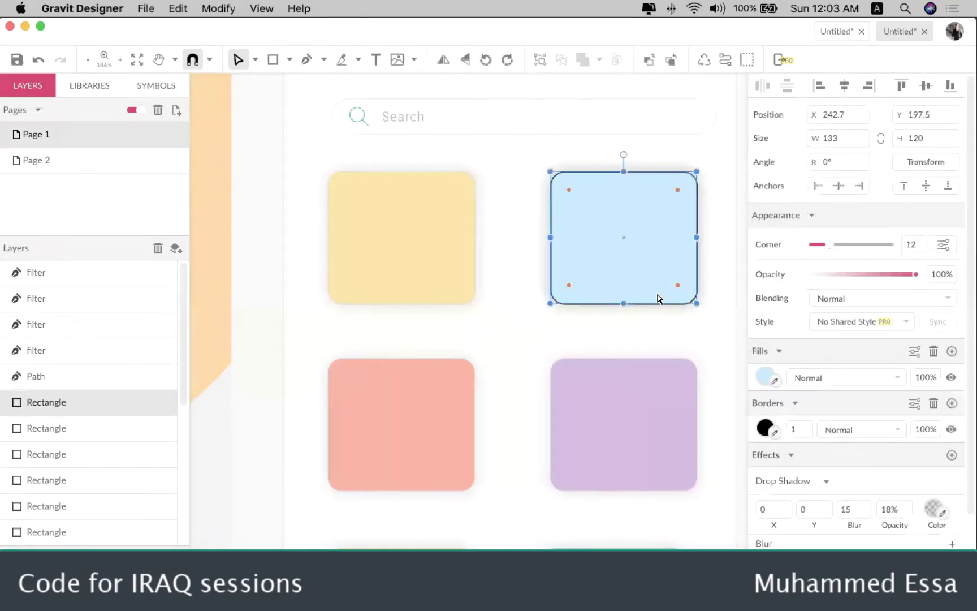
left_click(766, 428)
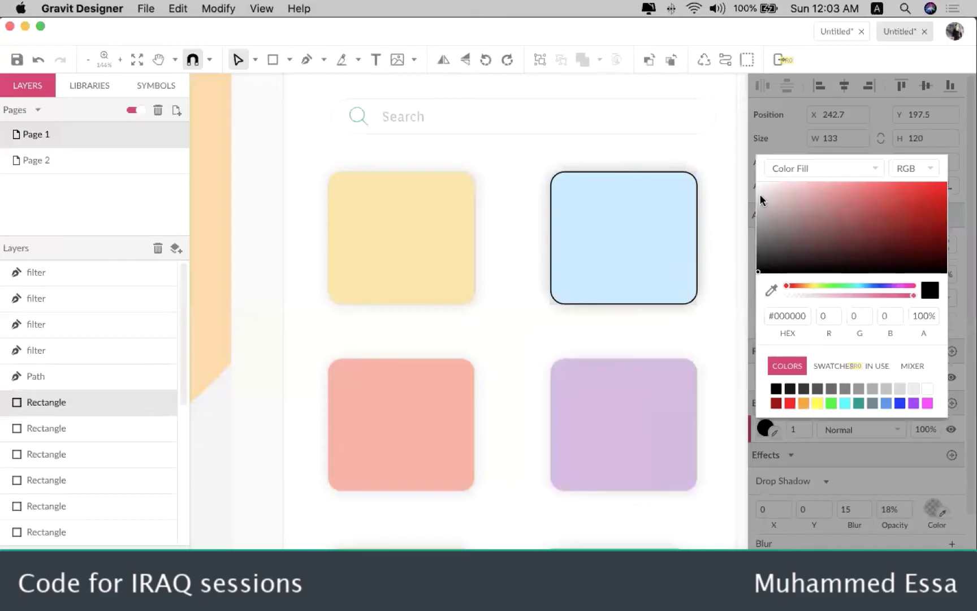
left_click_drag(759, 246, 756, 196)
left_click(717, 332)
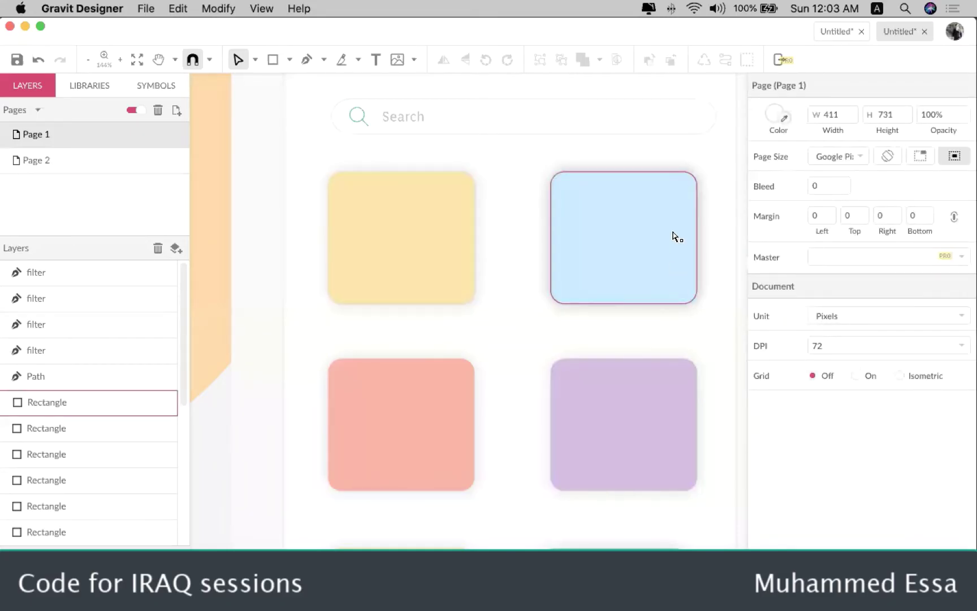
- Set the blue card's drop shadow to a blur of 12 and an opacity of 0%
left_click(579, 281)
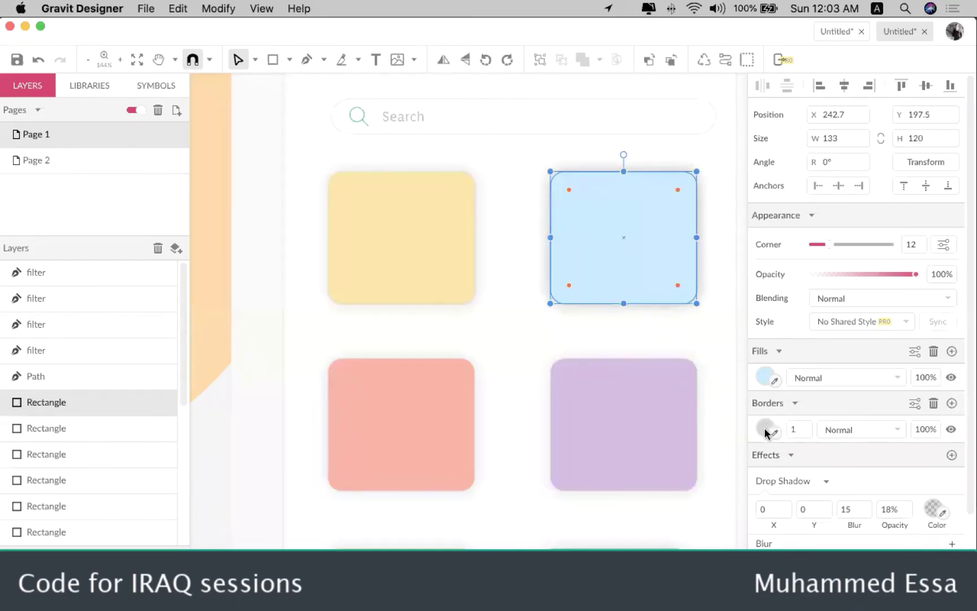
scroll(766, 434, "down", 2)
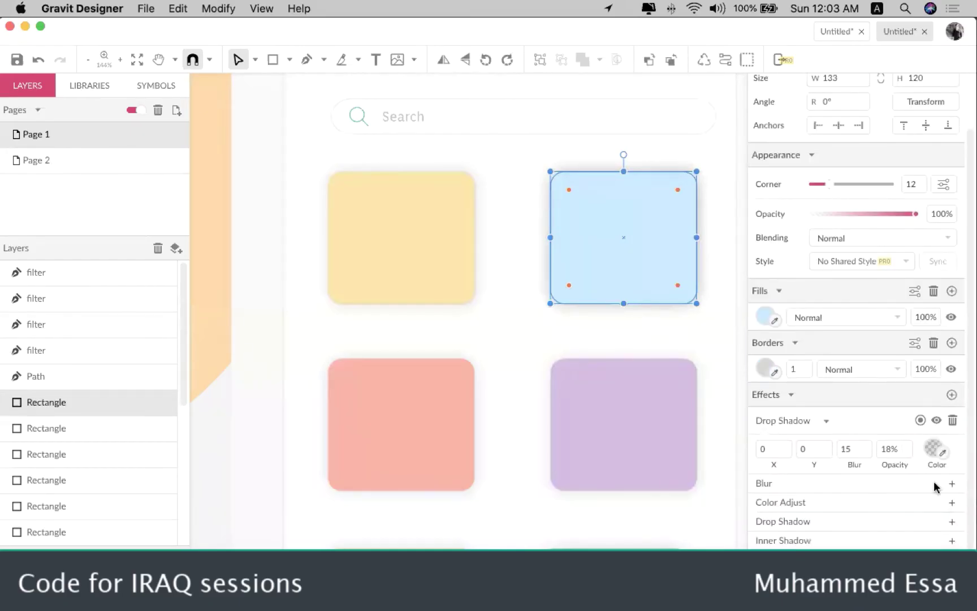
left_click(848, 451)
type("1")
left_click(935, 450)
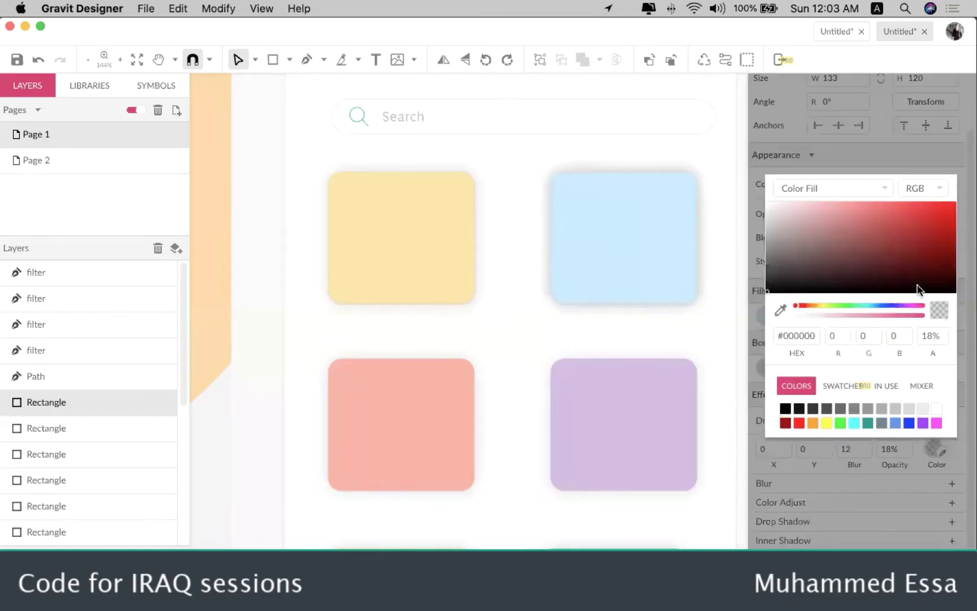
left_click_drag(810, 315, 794, 314)
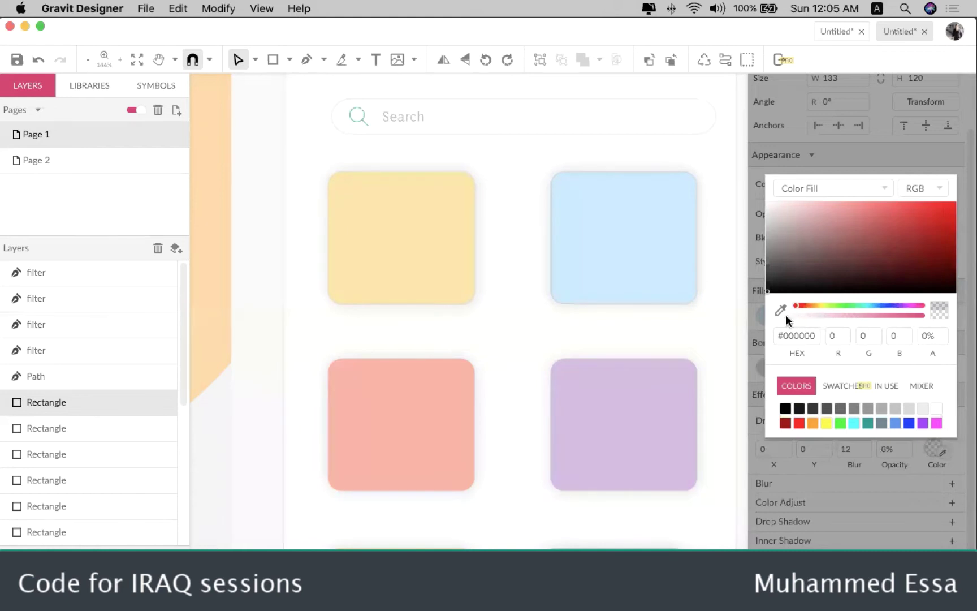
left_click(726, 348)
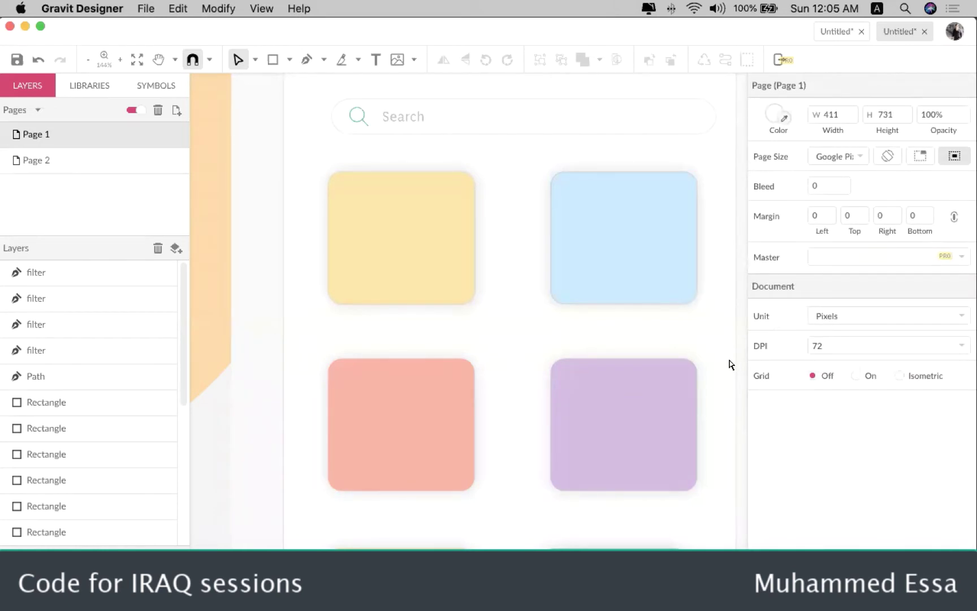
scroll(708, 357, "down", 5)
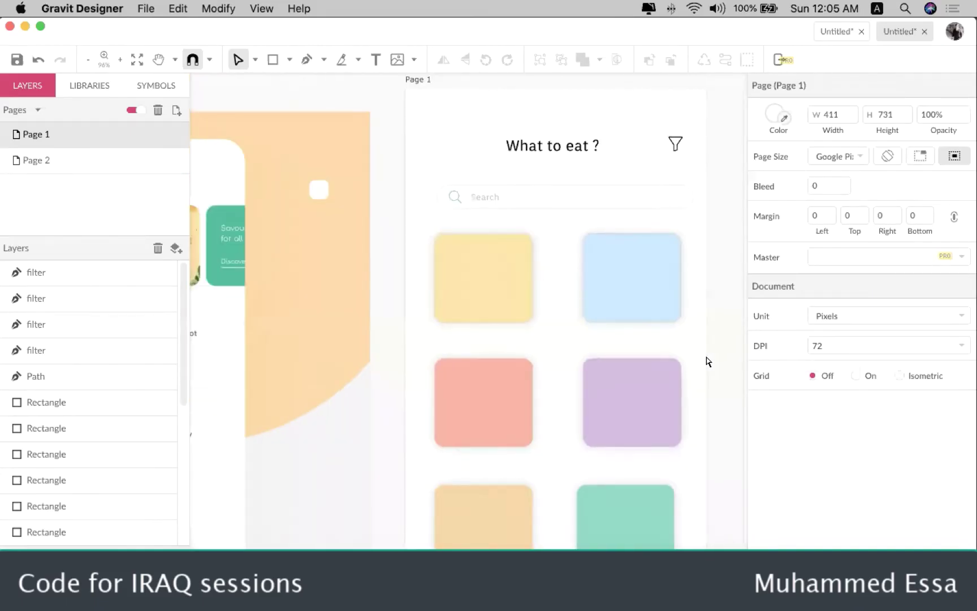
scroll(707, 361, "right", 5)
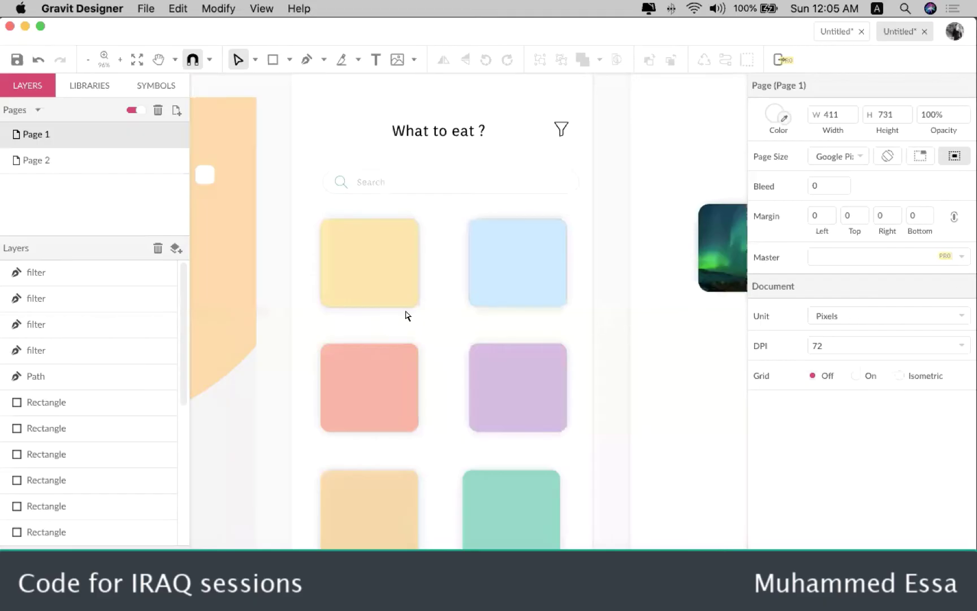
left_click(488, 273)
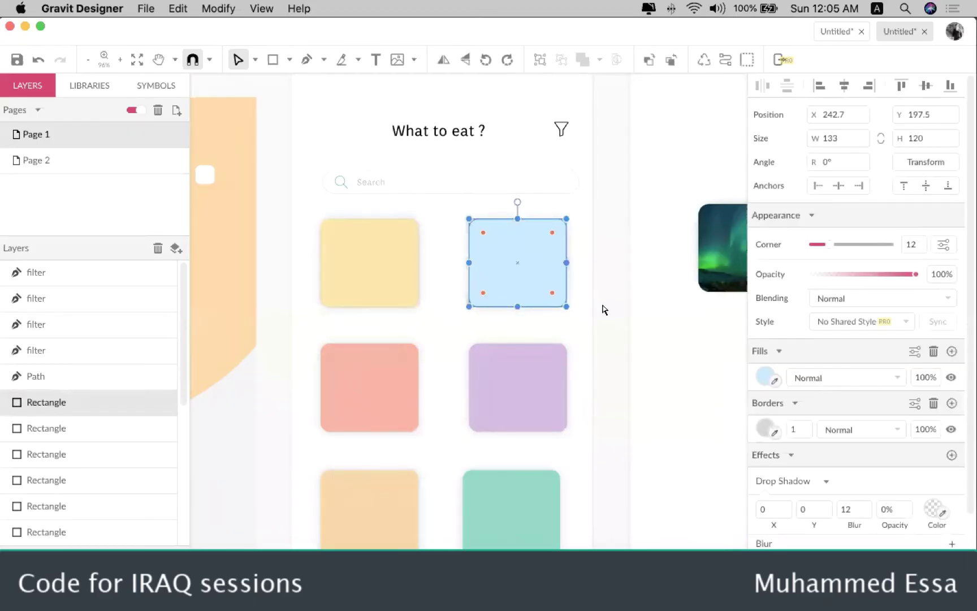
- Duplicate the masked northern lights image together with its backing rectangle on Page 2
left_click(669, 310)
scroll(656, 305, "right", 3)
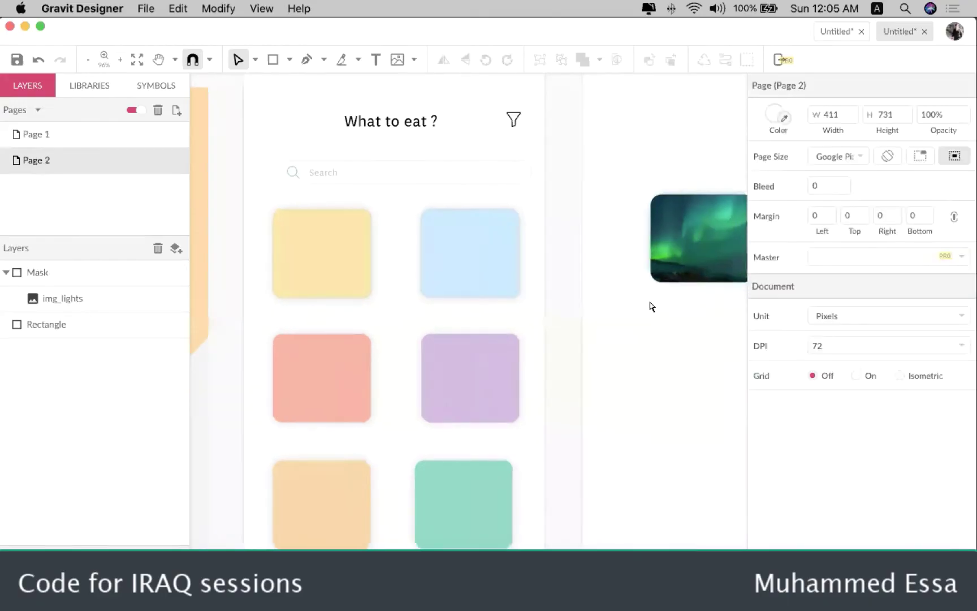
left_click(653, 264)
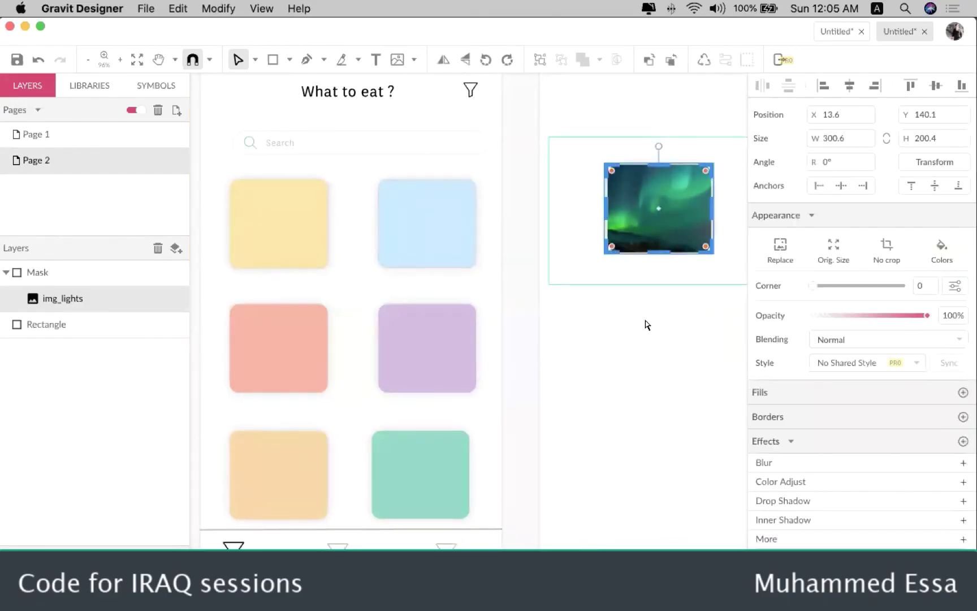
left_click(645, 325)
left_click_drag(578, 140, 738, 331)
key("super+c")
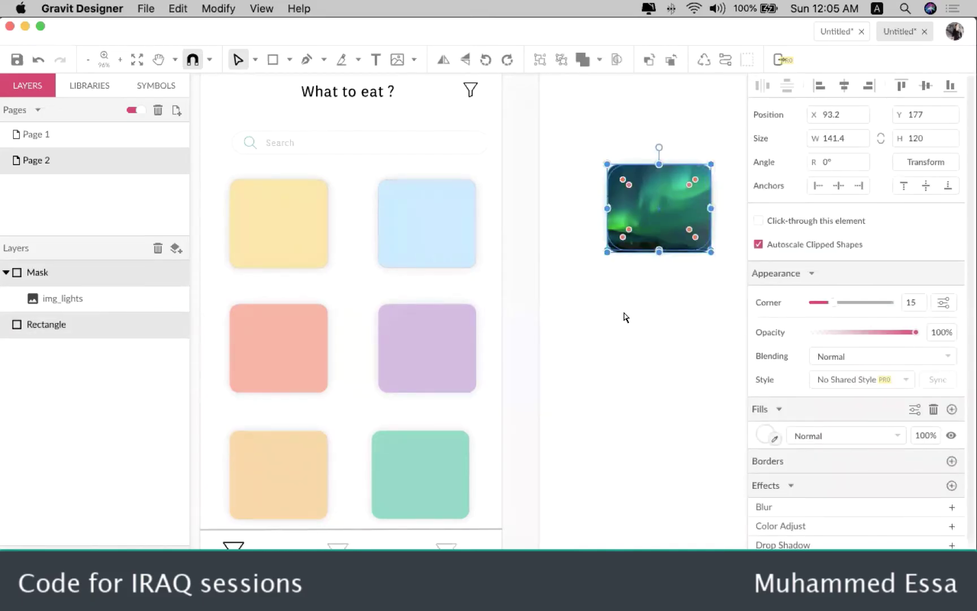
key("super+v")
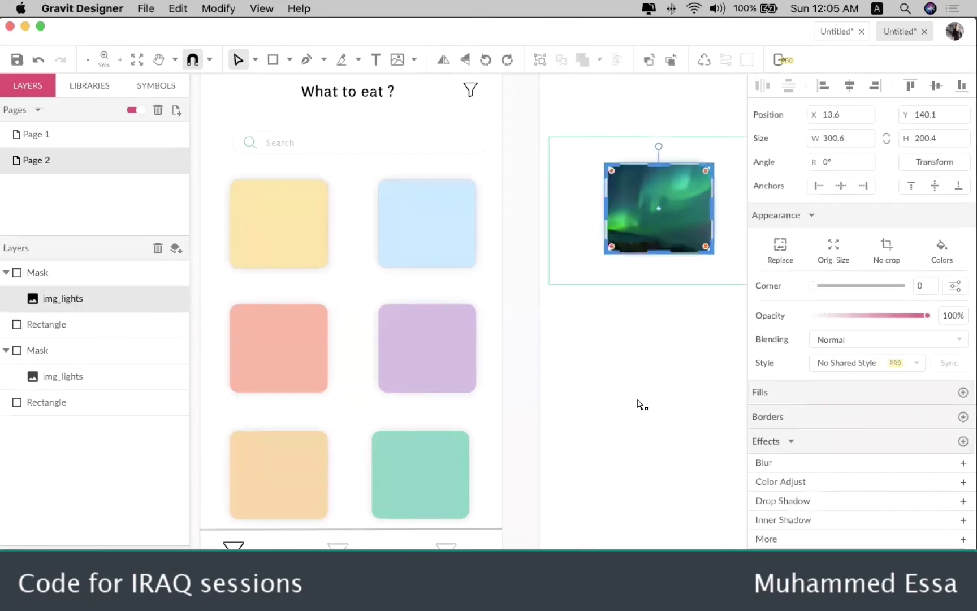
- Try to move the duplicated northern lights image out from over the original card on Page 2
left_click_drag(663, 203, 630, 411)
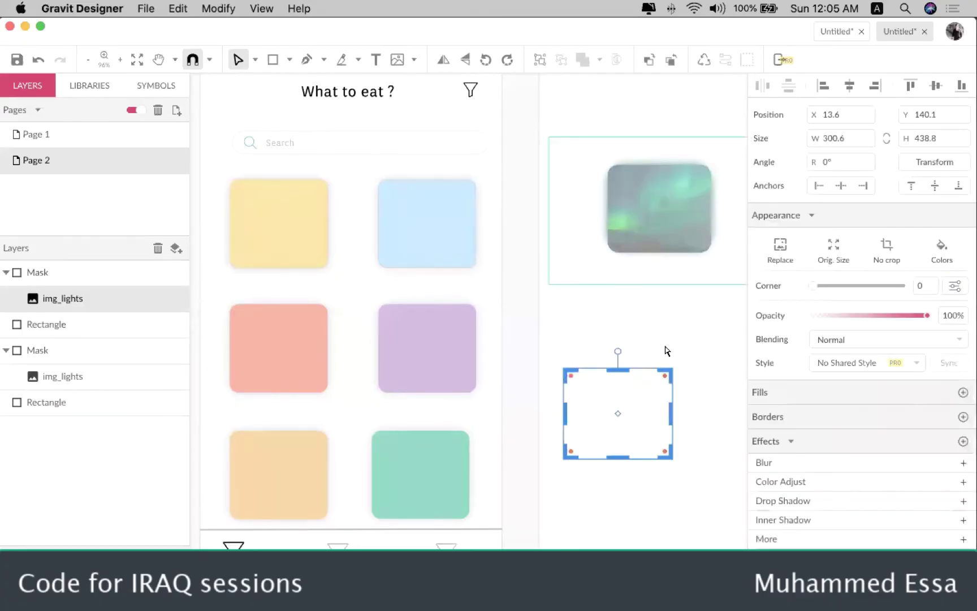
key("super+z")
left_click(674, 276)
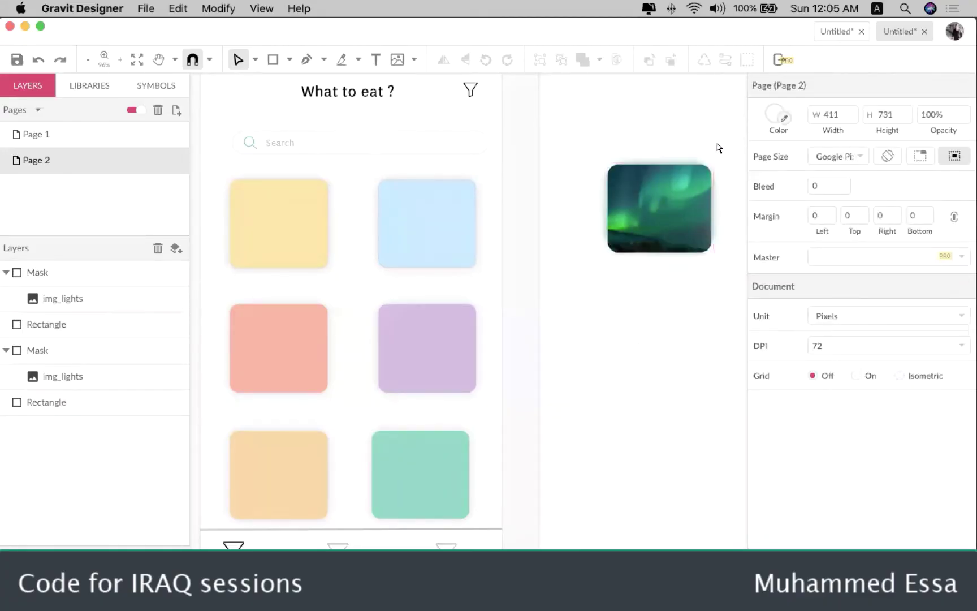
left_click(674, 210)
left_click(663, 207)
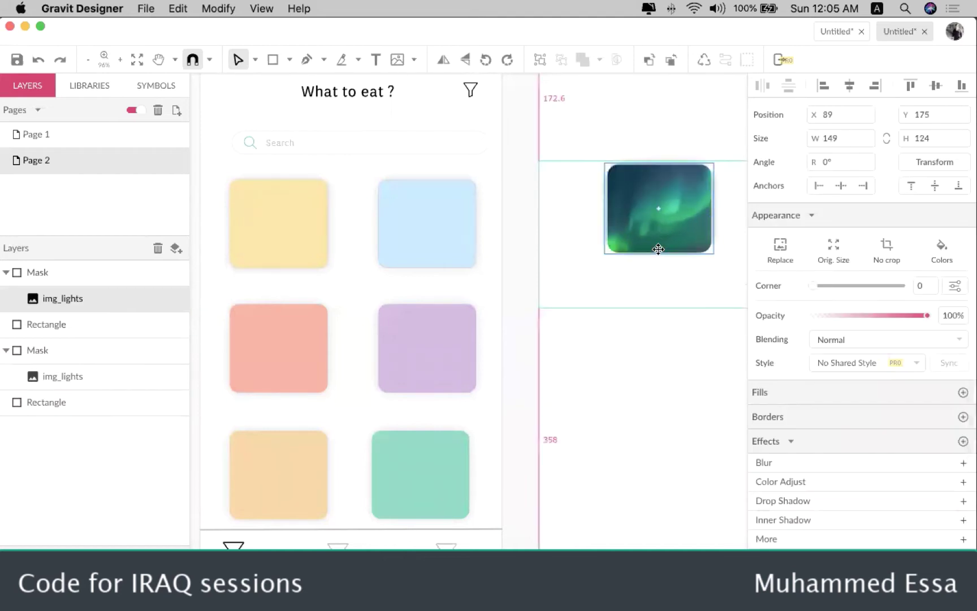
left_click(662, 212)
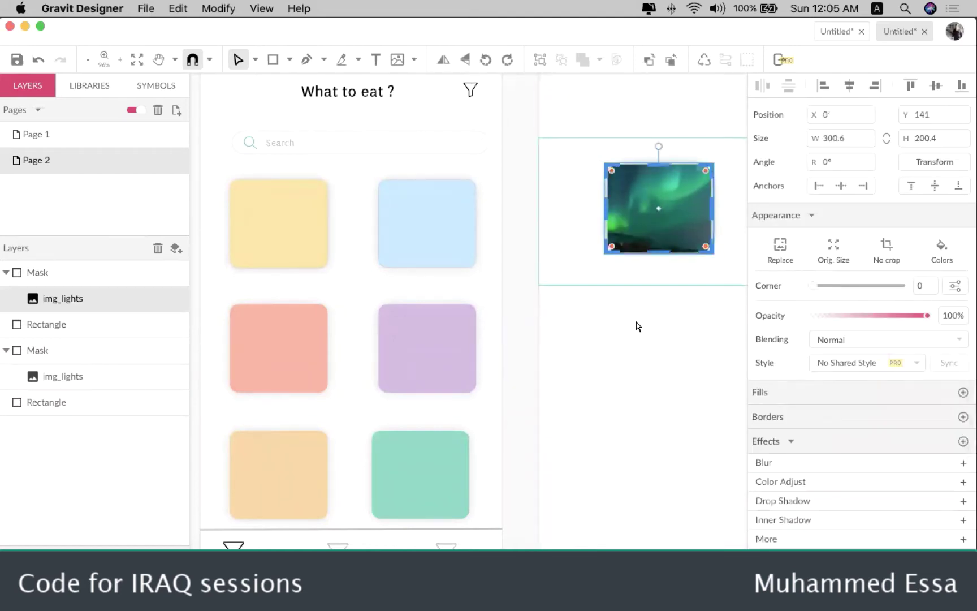
left_click(621, 334)
left_click(641, 209)
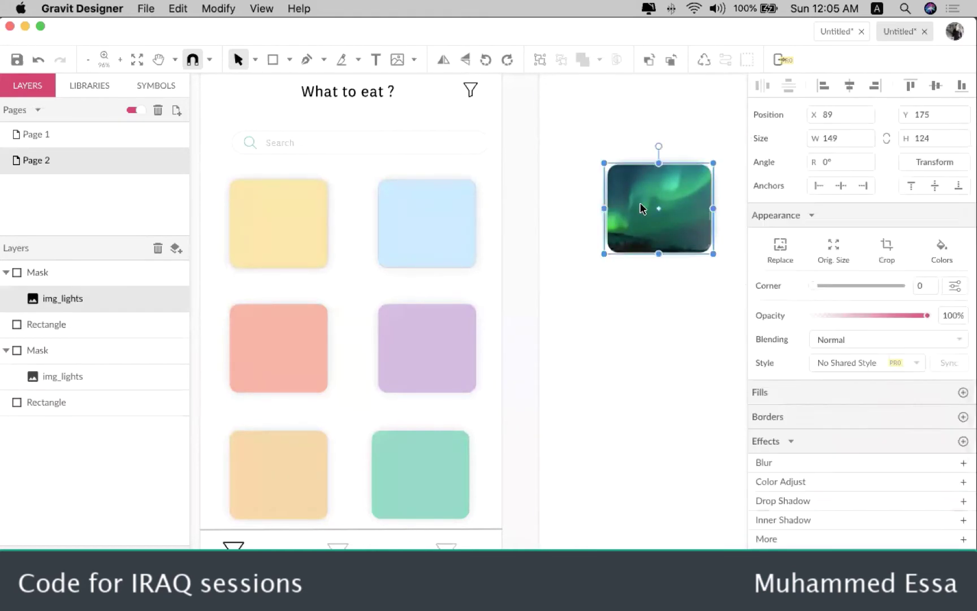
left_click(643, 212)
left_click(641, 214)
left_click(623, 314)
left_click(611, 270)
left_click_drag(614, 270, 643, 233)
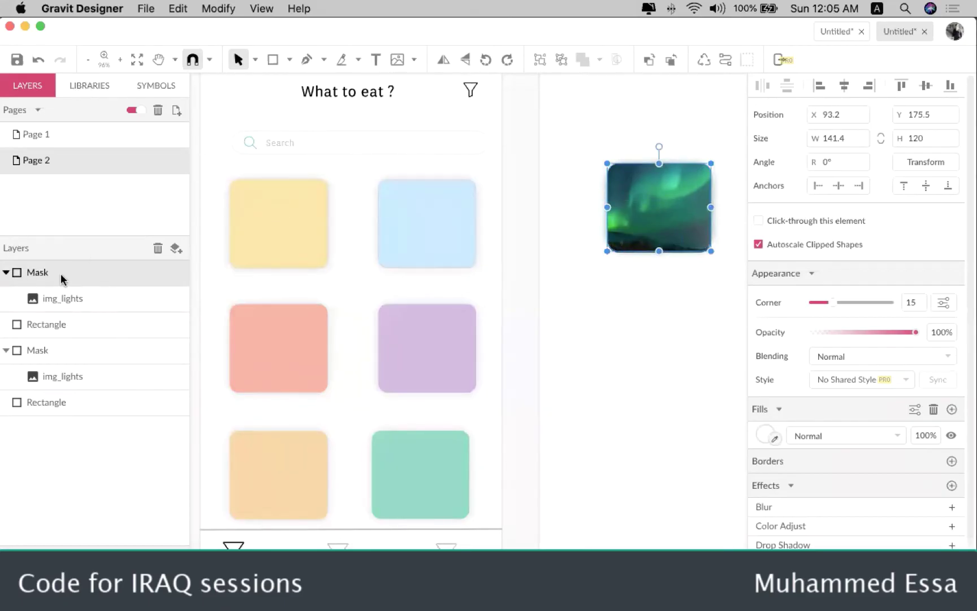
- Create a new layer on Page 2 and name it recShape
key("Escape")
left_click(84, 276)
left_click(175, 249)
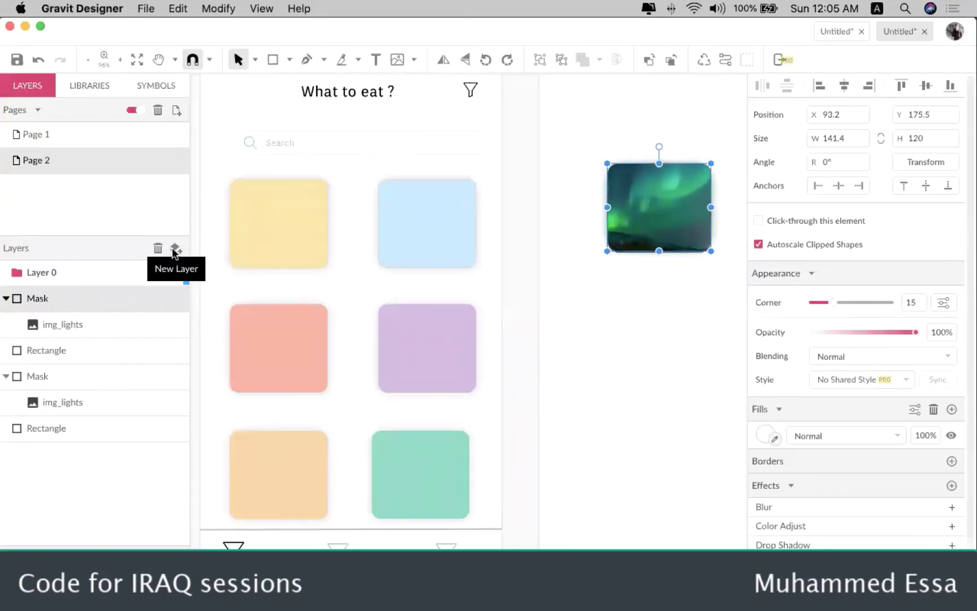
left_click(46, 274)
double_click(45, 274)
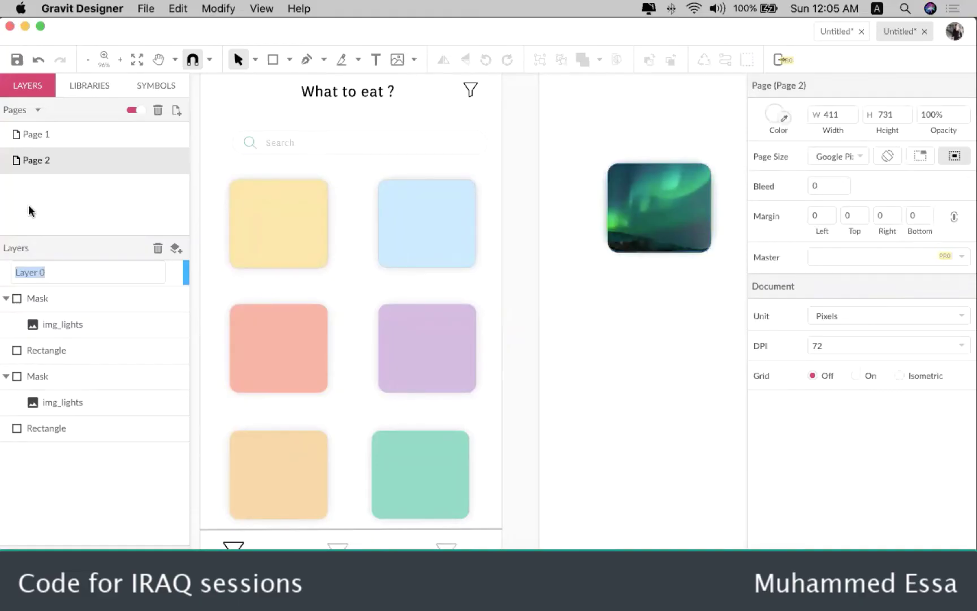
type("recShape")
key("Return")
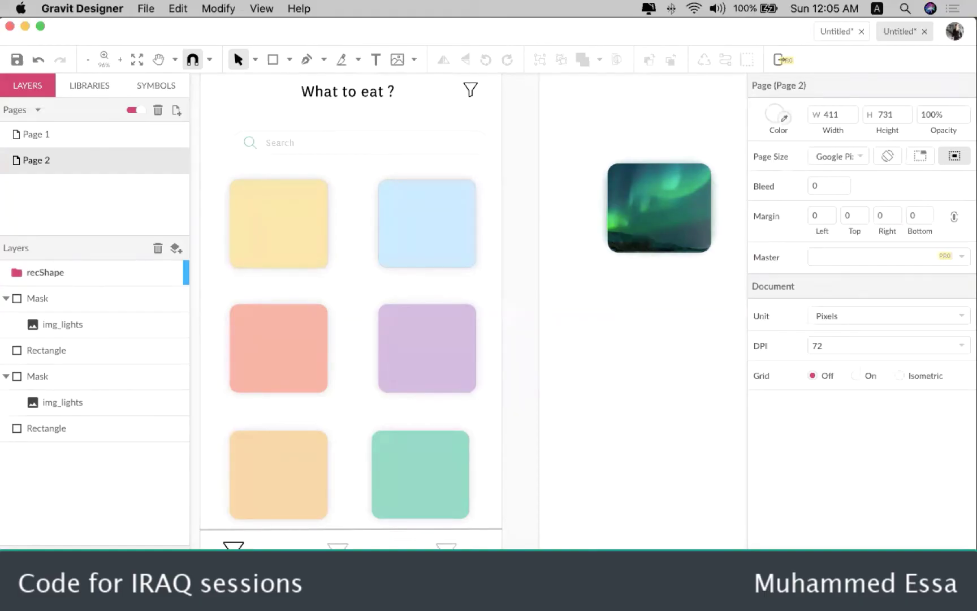
- Move the upper Mask with its image into the recShape layer and lock that layer
left_click(50, 299)
left_click_drag(50, 298, 51, 275)
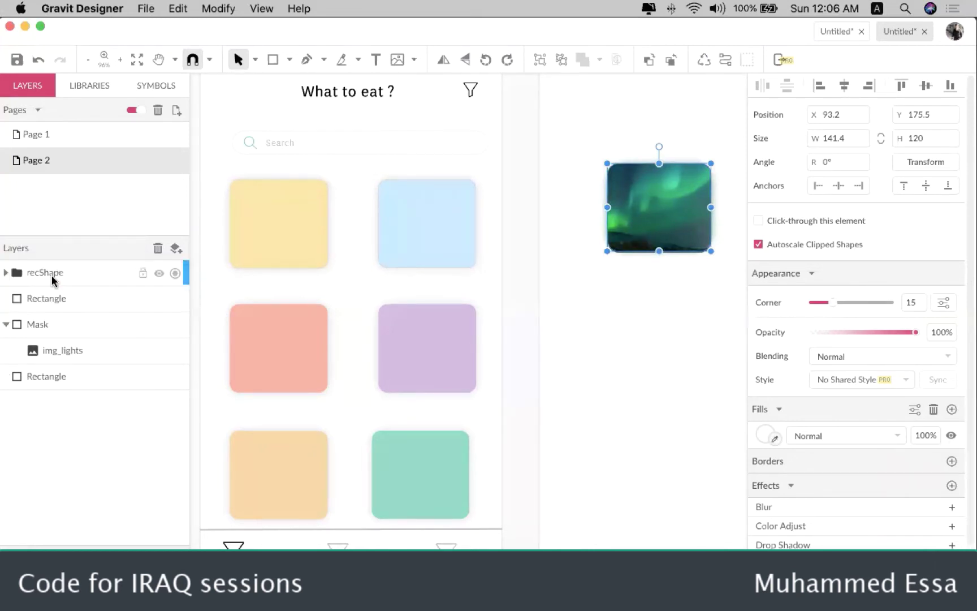
left_click(59, 274)
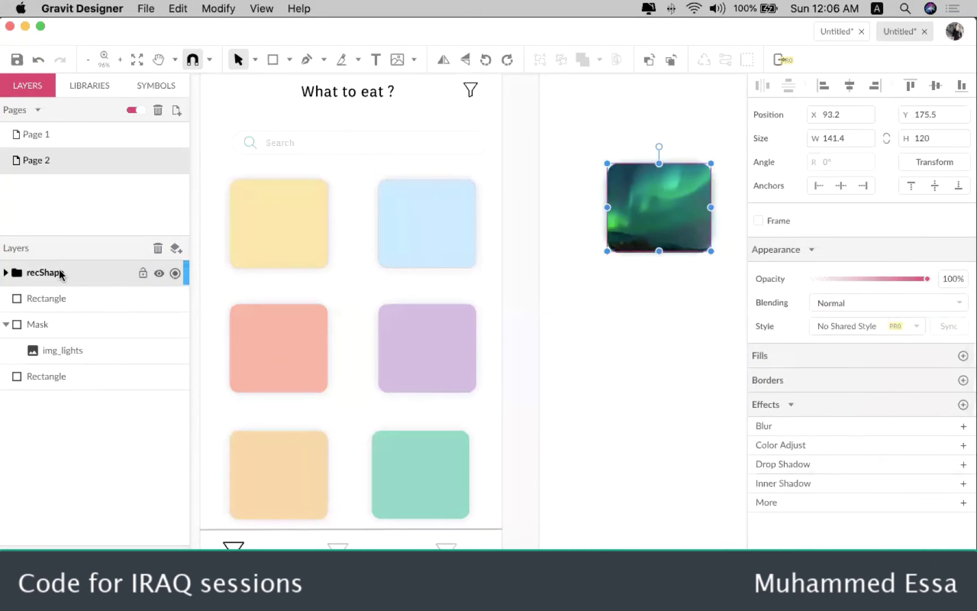
left_click(142, 275)
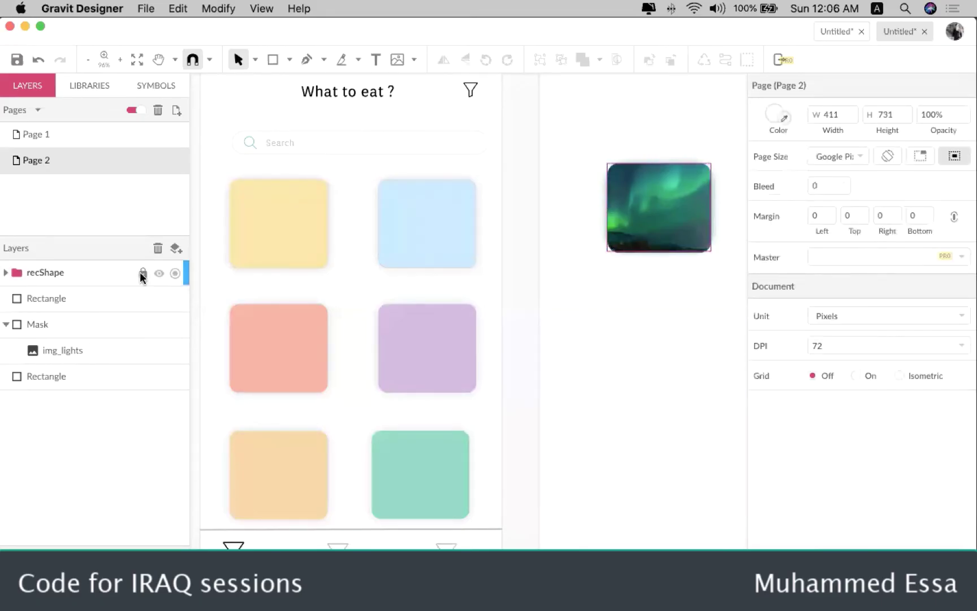
left_click_drag(698, 315, 685, 357)
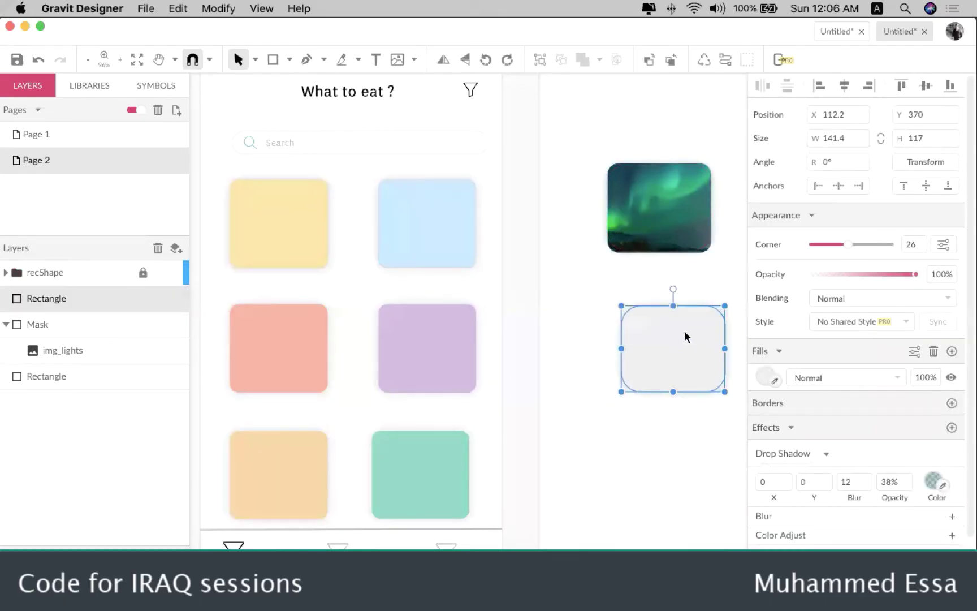
key("super+z")
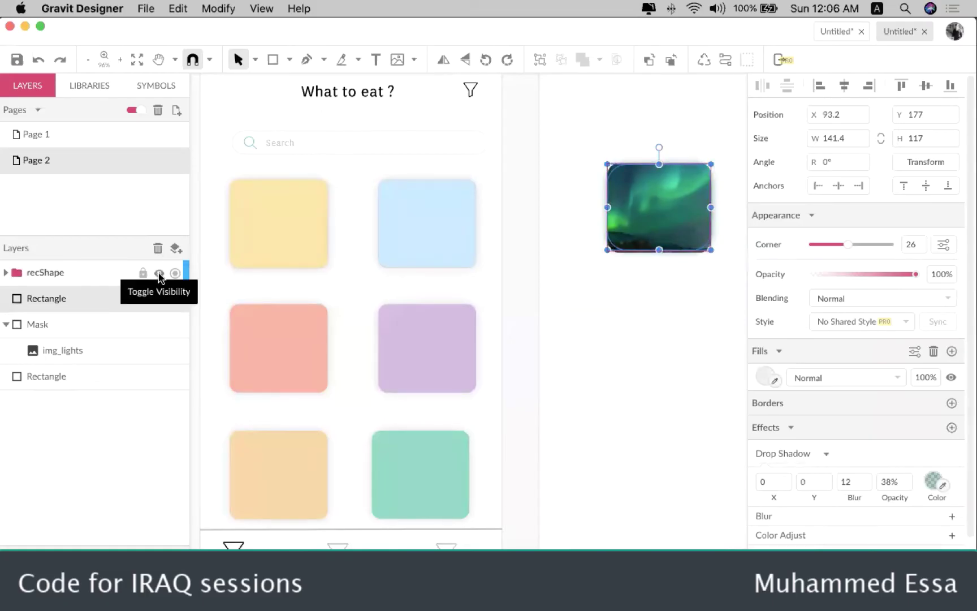
- Toggle the recShape layer's visibility and outline display, restoring both to their original state
left_click(159, 273)
left_click(159, 274)
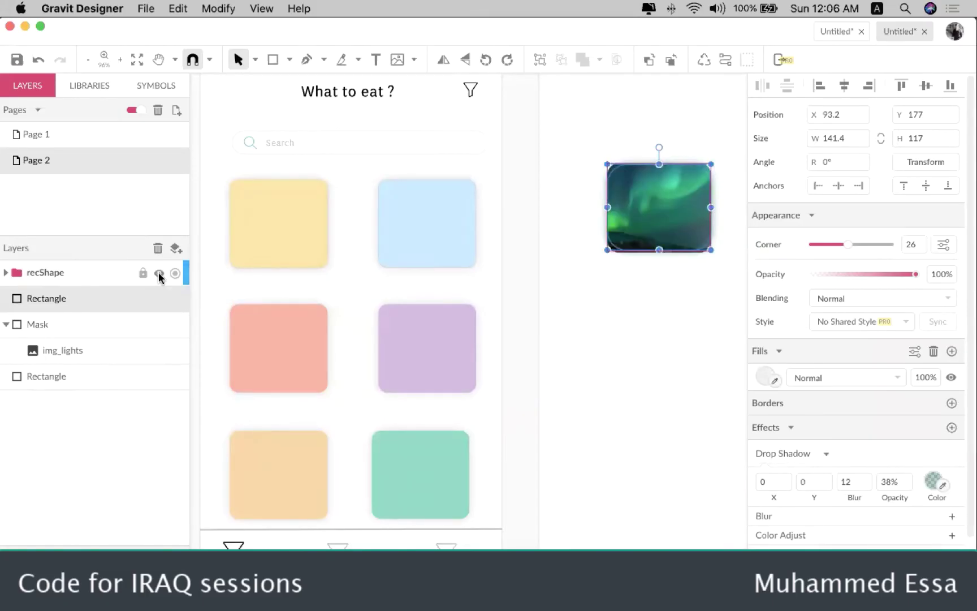
left_click(159, 273)
left_click(159, 274)
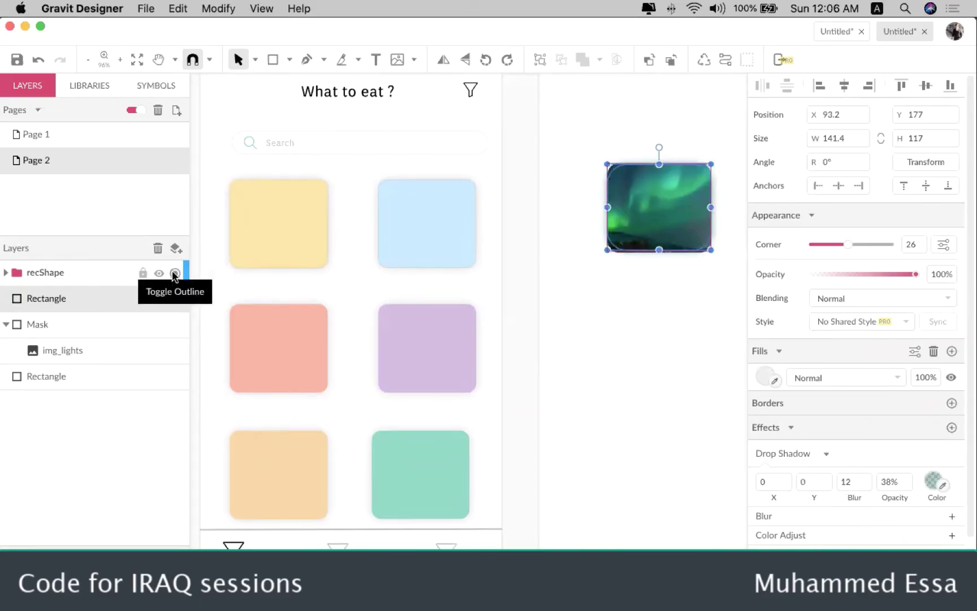
left_click(174, 274)
left_click(175, 274)
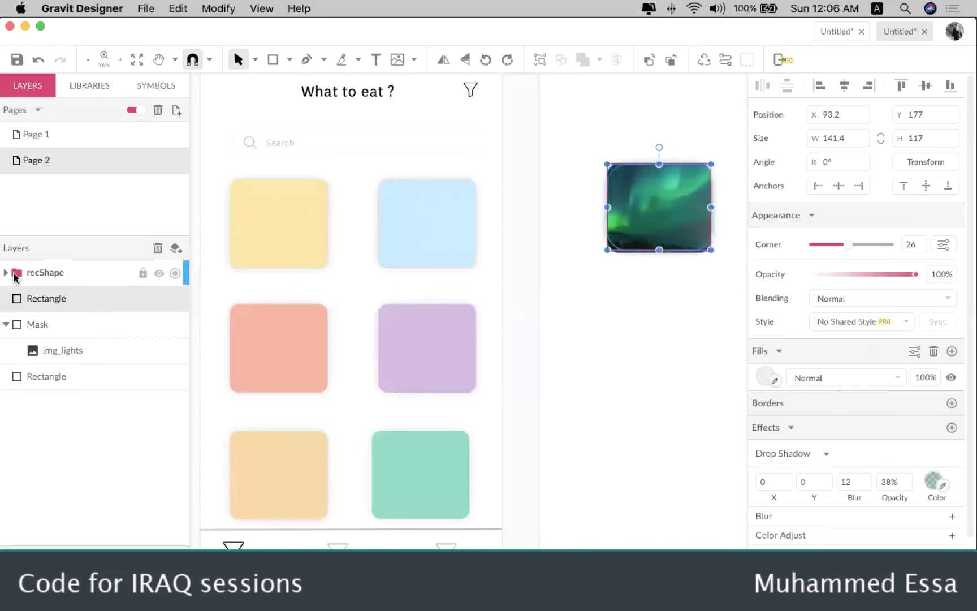
key("Escape")
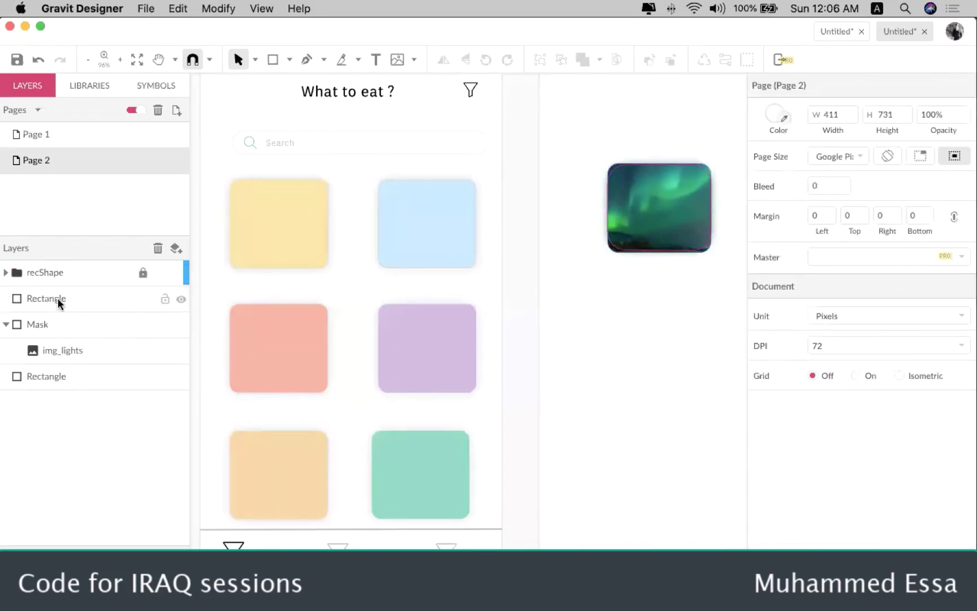
- Try to place the upper Rectangle in the recShape layer and nest it inside the image, and undo the reordering
mouse_move(48, 299)
left_mouse_down()
mouse_move(37, 272)
mouse_move(45, 278)
left_mouse_up()
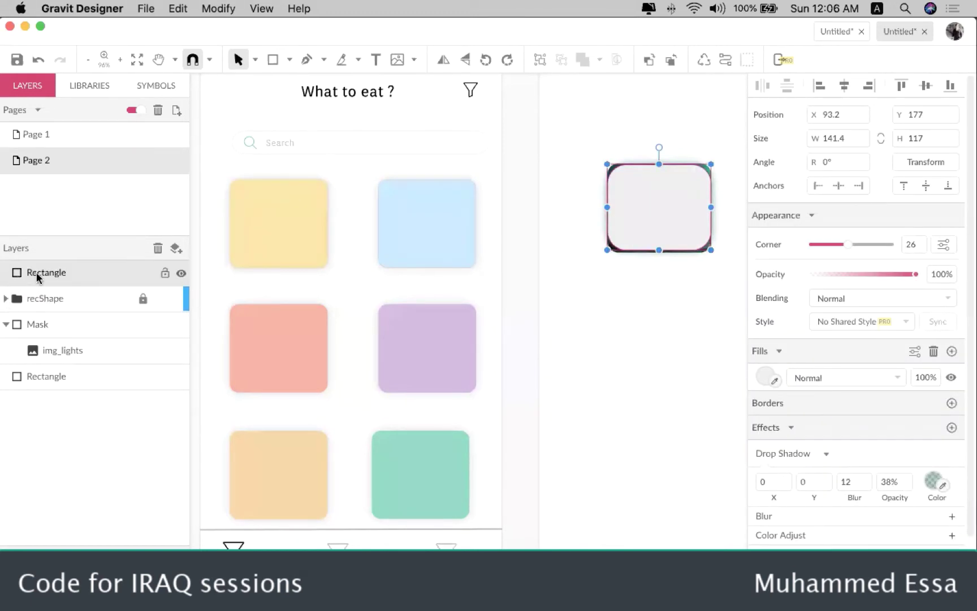
mouse_move(38, 280)
left_mouse_down()
mouse_move(49, 320)
mouse_move(59, 305)
mouse_move(95, 297)
mouse_move(31, 294)
left_mouse_up()
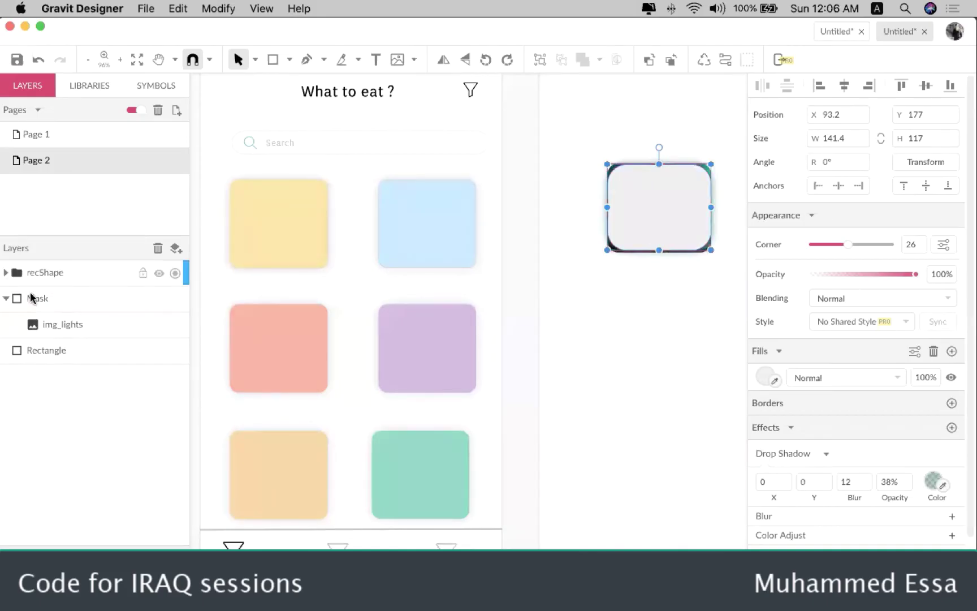
left_click(6, 273)
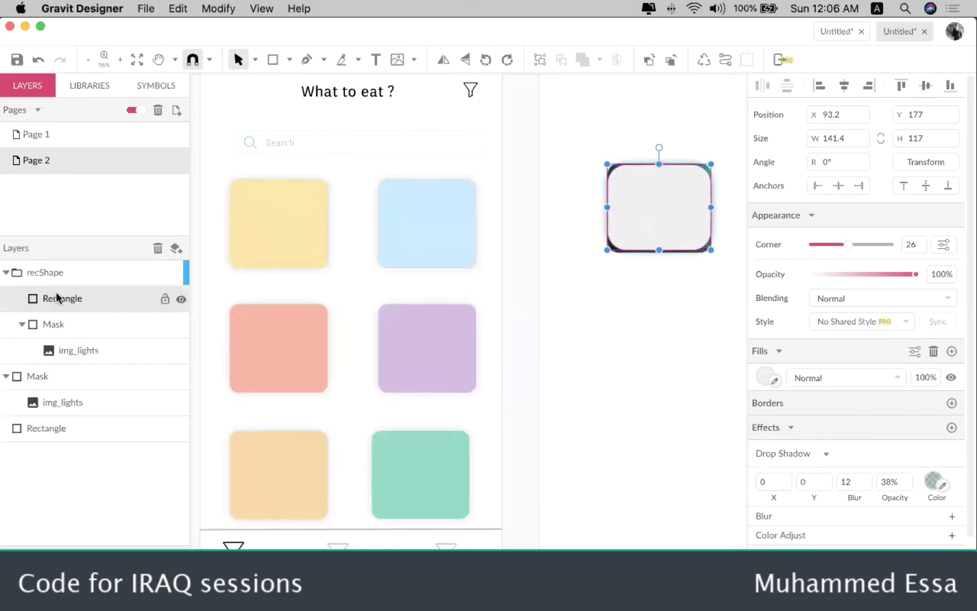
left_click_drag(56, 297, 48, 360)
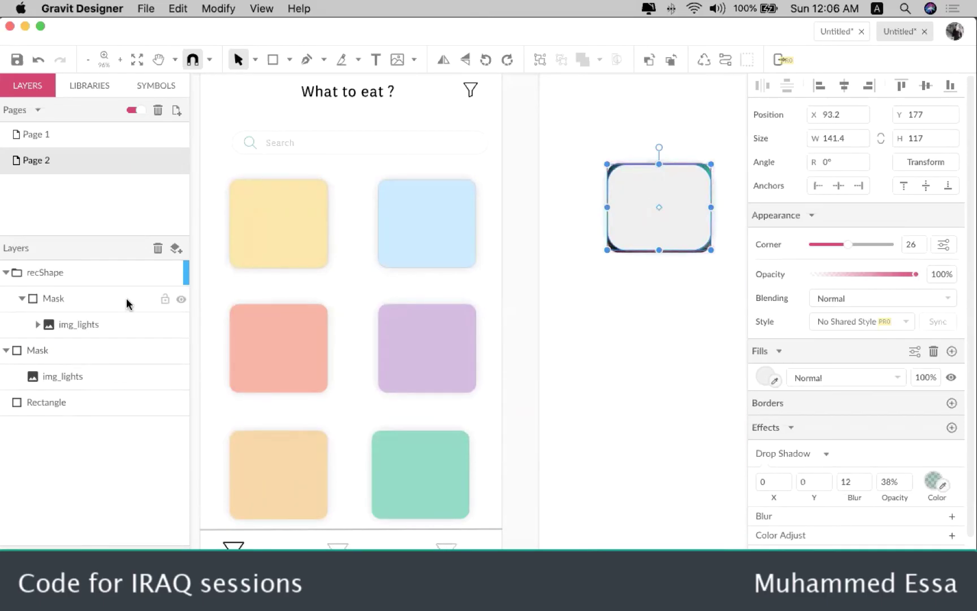
key("super+z")
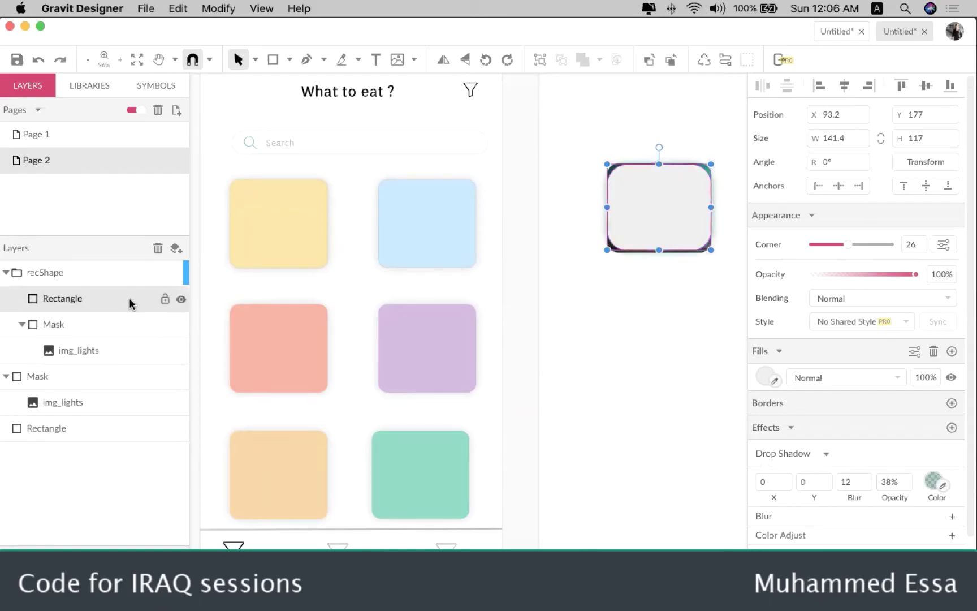
key("super+z")
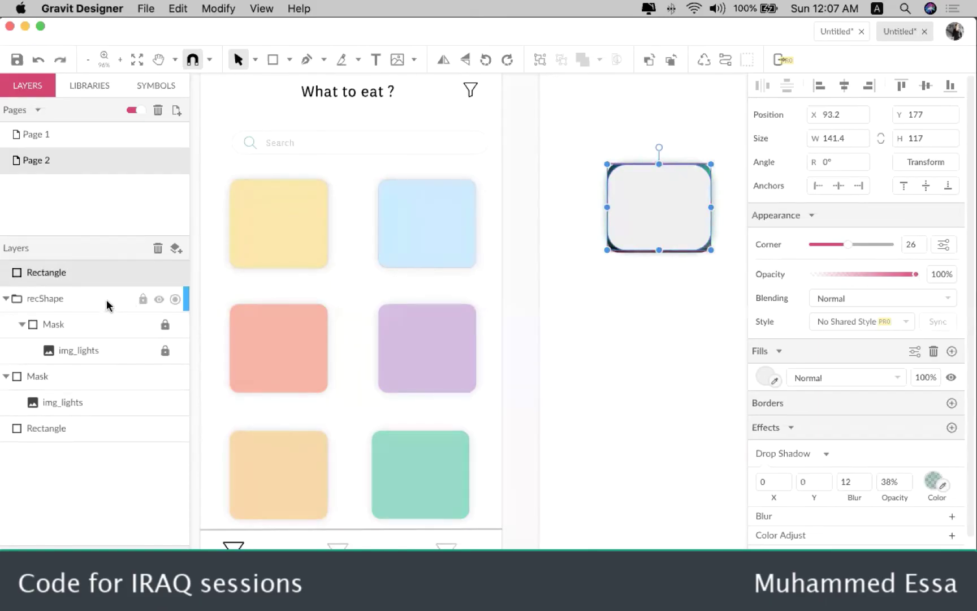
key("super+z")
- Move the upper Rectangle below the northern lights card to about X 121, Y 332
left_click(63, 353)
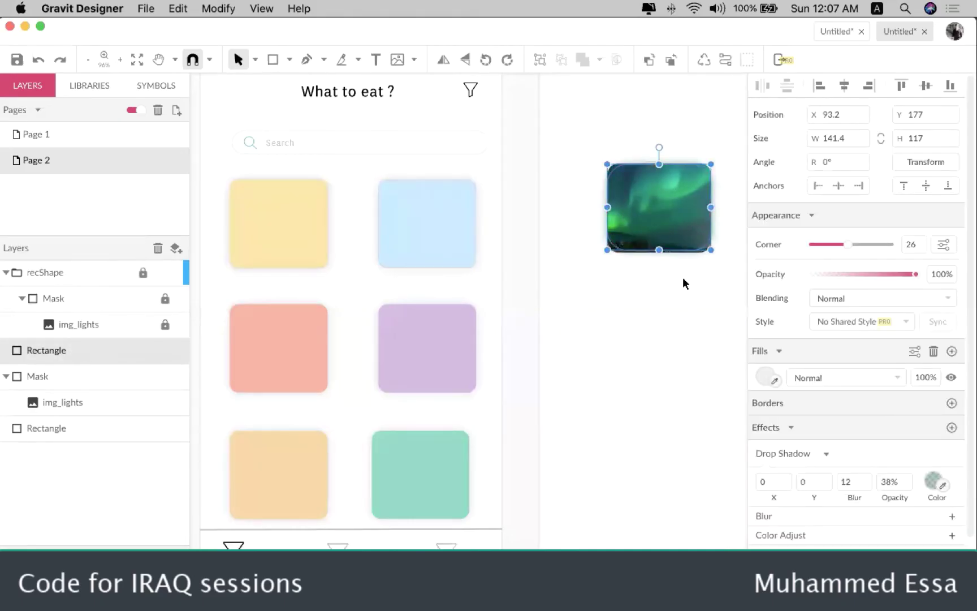
left_click_drag(683, 244, 685, 321)
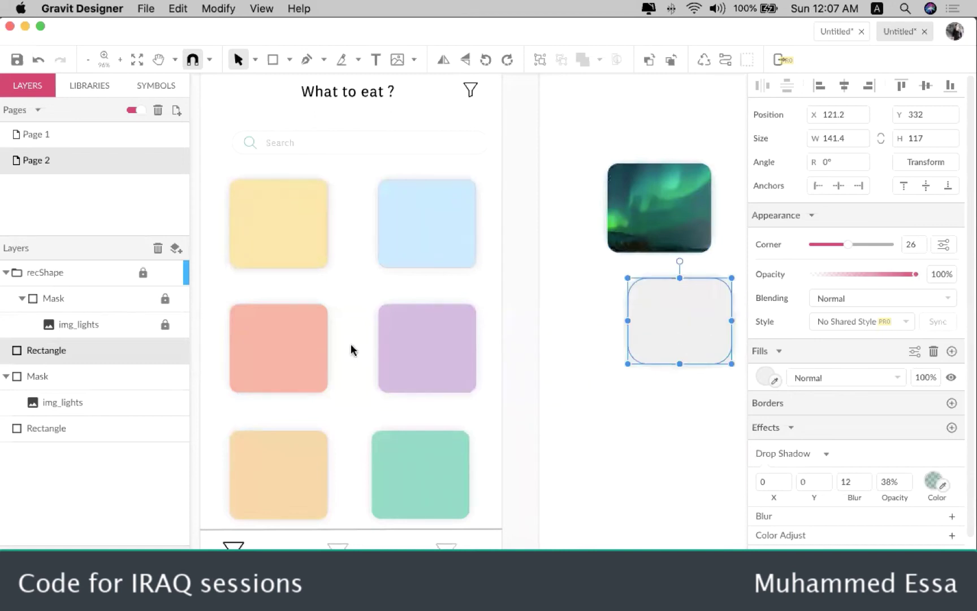
- Hide and show the Mask outside recShape and the lowest Rectangle to identify them on the page
left_click(43, 377)
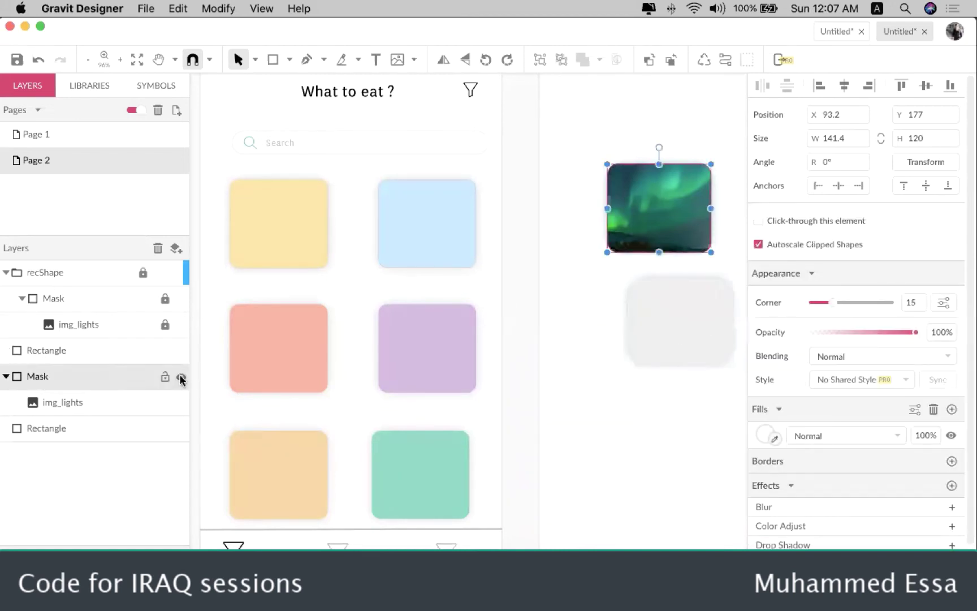
left_click(181, 378)
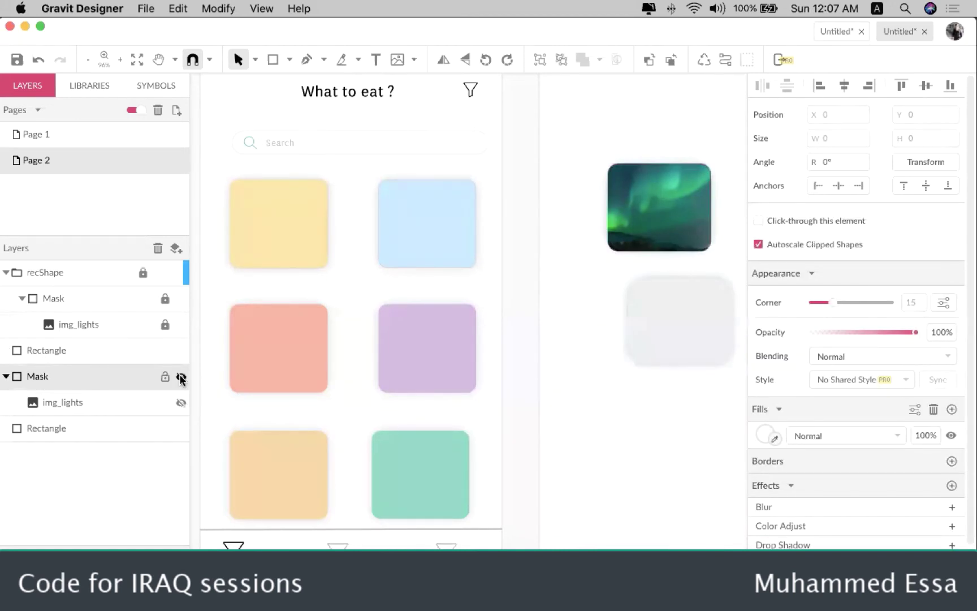
left_click(181, 378)
left_click(85, 430)
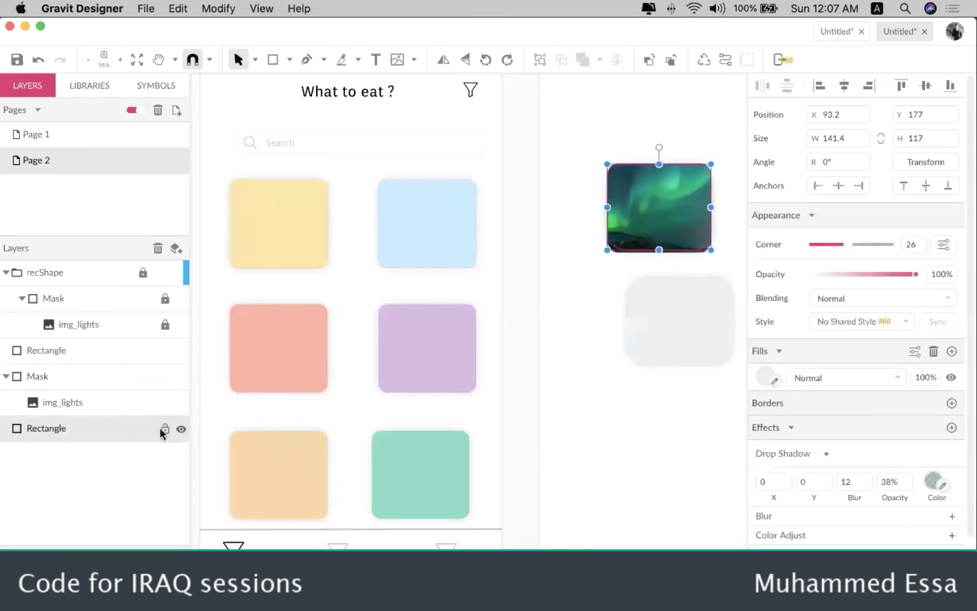
left_click(180, 429)
left_click(180, 430)
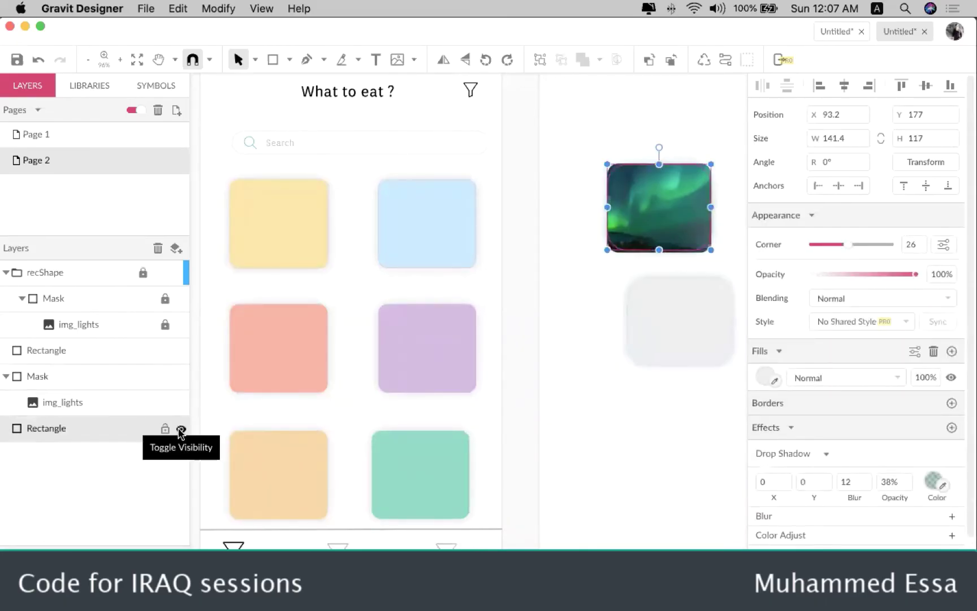
left_click(180, 430)
left_click(180, 429)
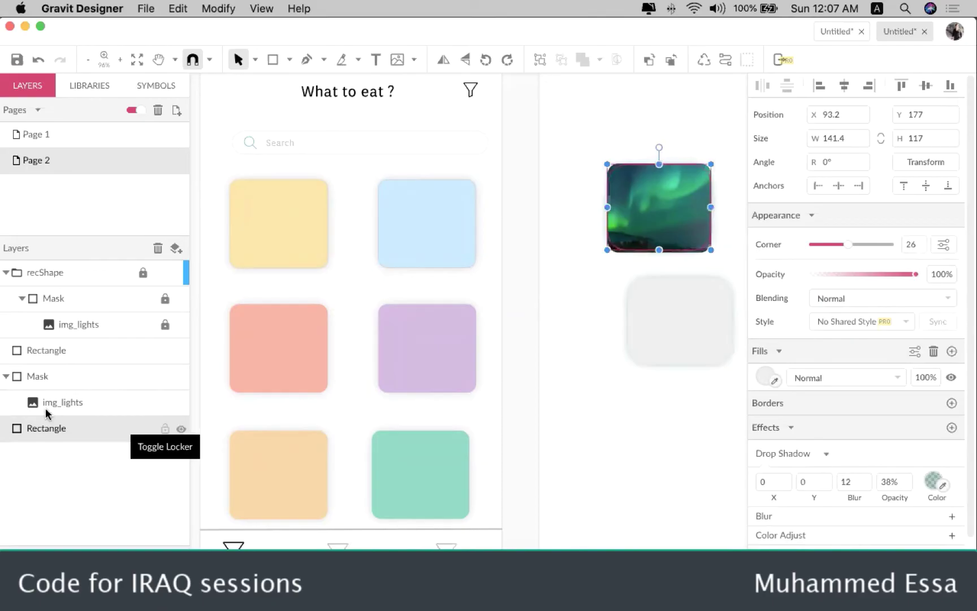
- Nest the upper Rectangle inside the lowest Rectangle and move the remaining collapsed Mask into the recShape layer
left_click(6, 376)
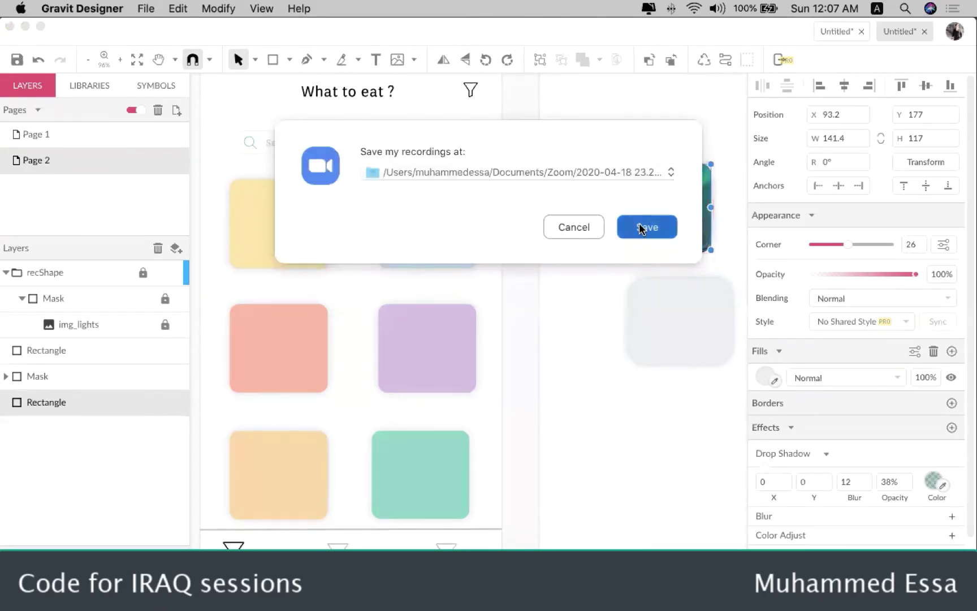
left_click(648, 225)
left_click(10, 440)
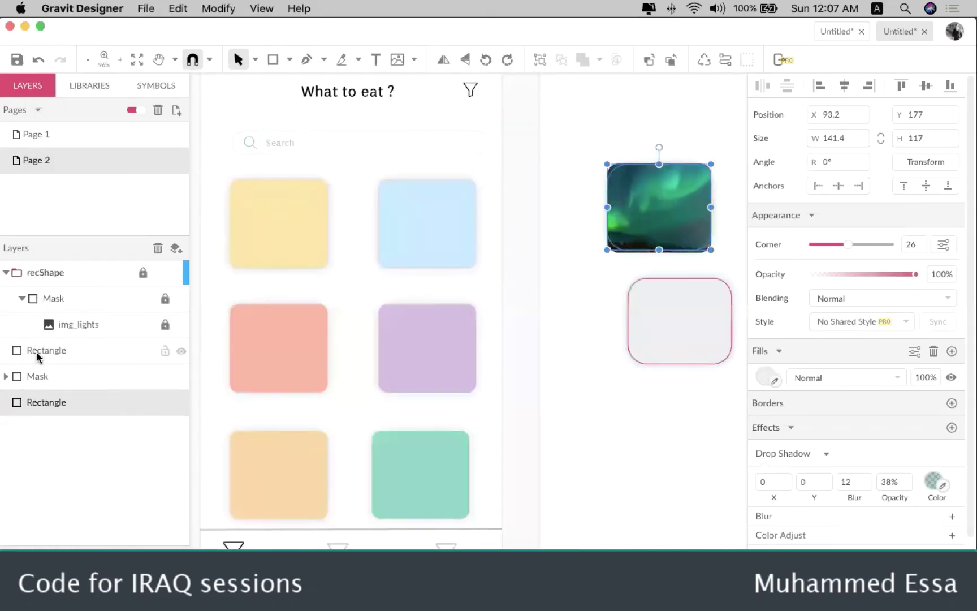
left_click_drag(35, 351, 9, 388)
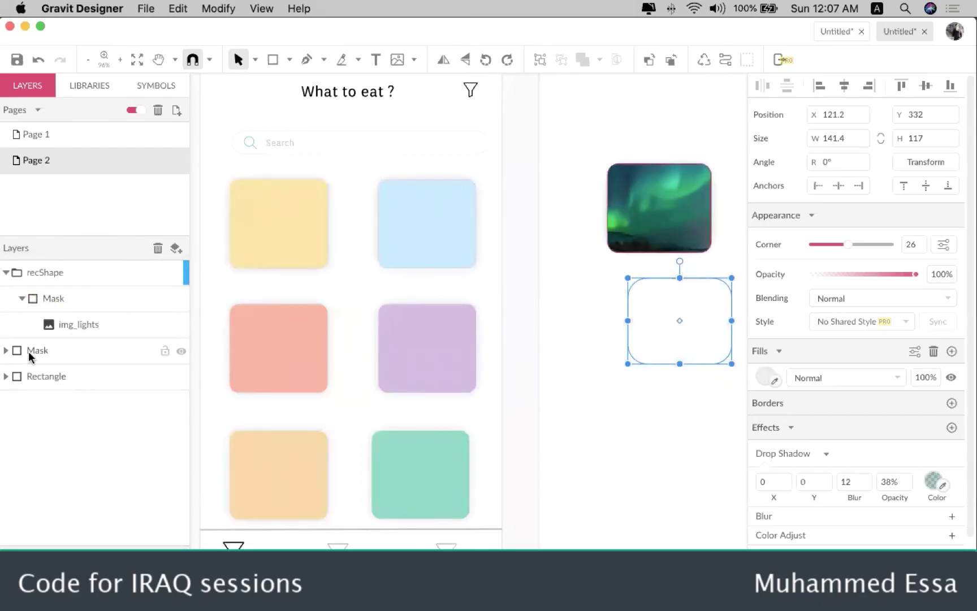
left_click_drag(29, 351, 21, 274)
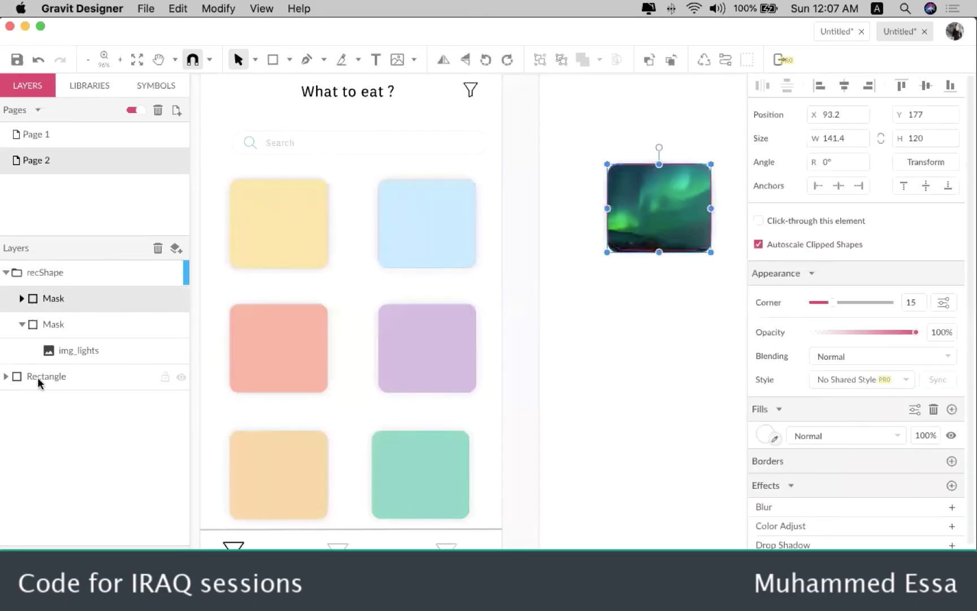
- Move the Rectangle from outside the recShape layer into it, placing it between the two Masks
left_click_drag(43, 376, 18, 384)
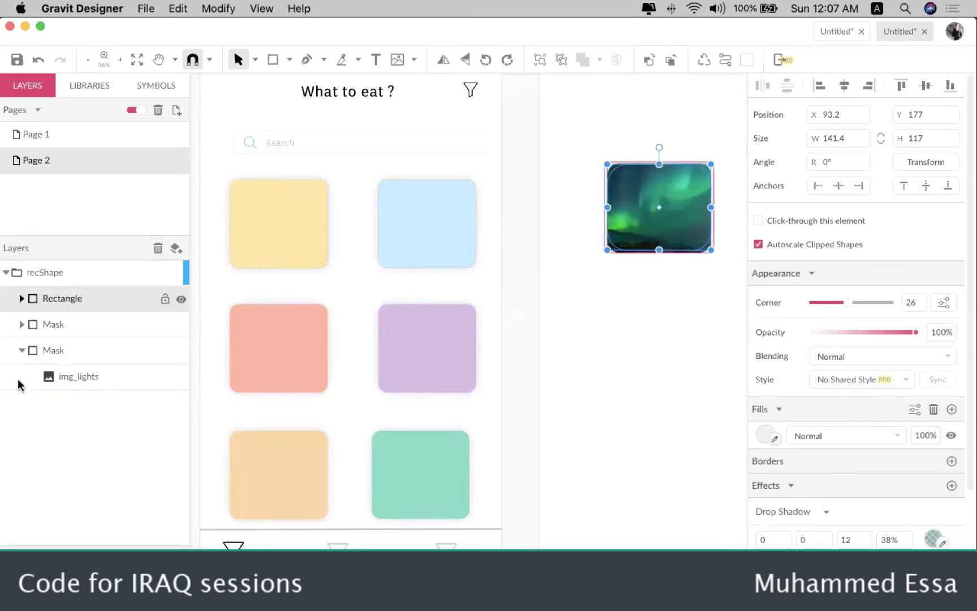
left_click(37, 351)
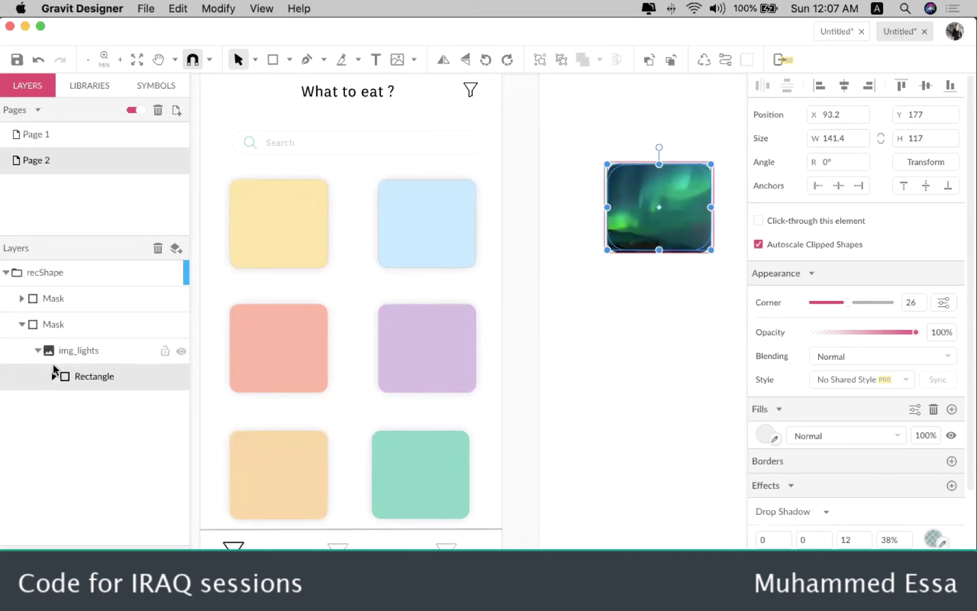
left_click_drag(65, 377, 329, 352)
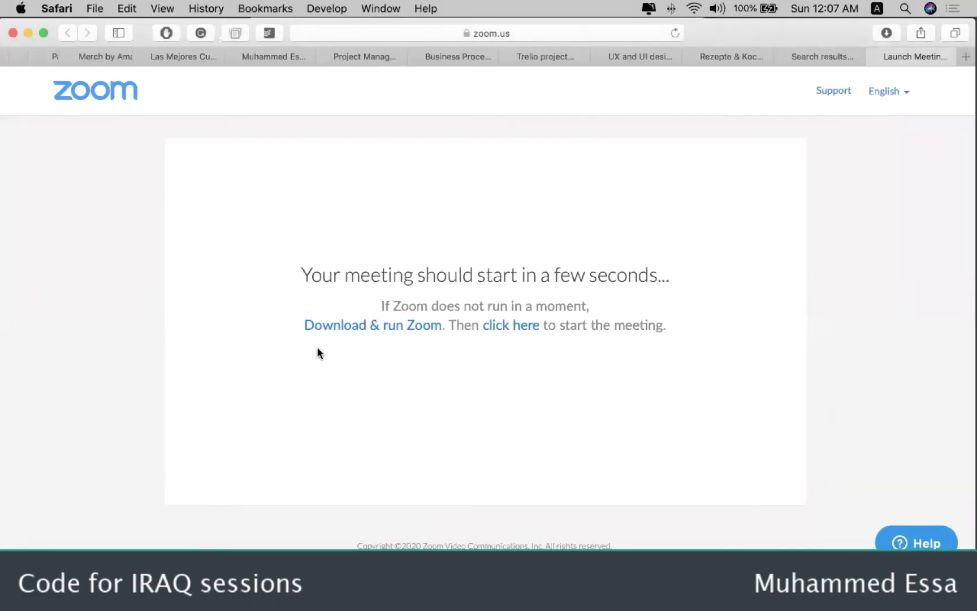
key("ctrl+Left")
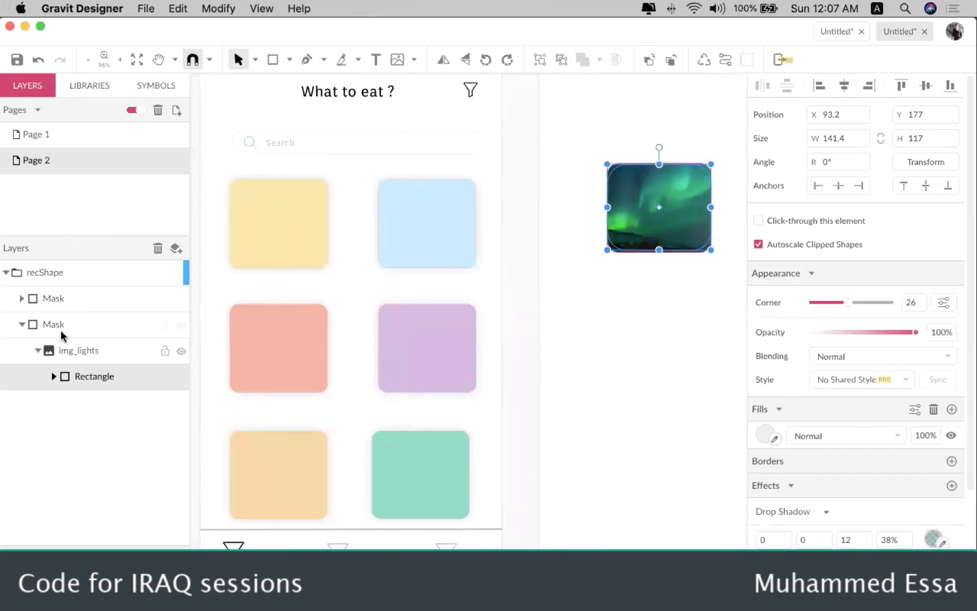
left_click_drag(66, 377, 28, 319)
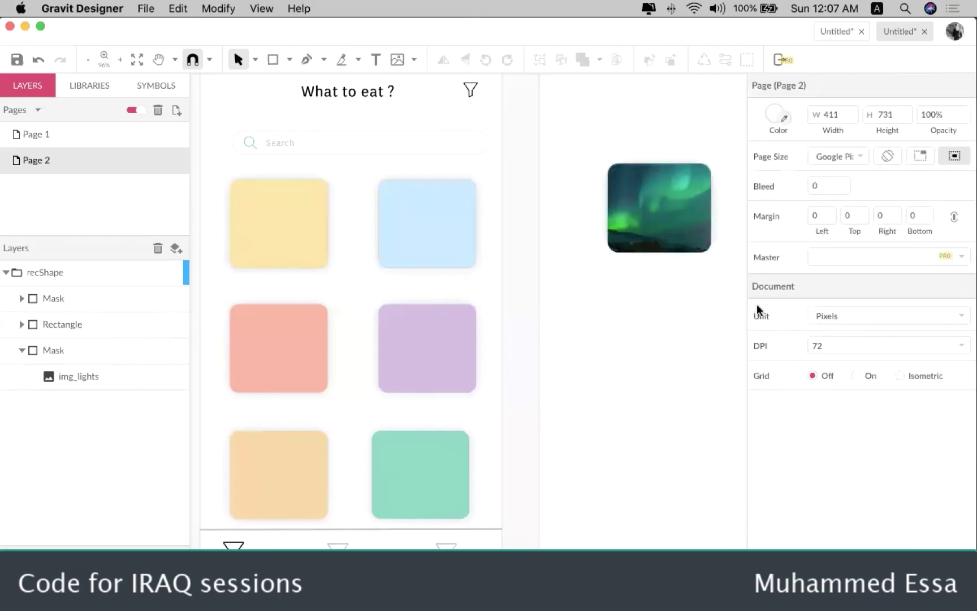
- Lock the recShape layer, try to move the northern lights card, and unlock the layer again
left_click(679, 340)
left_click(657, 245)
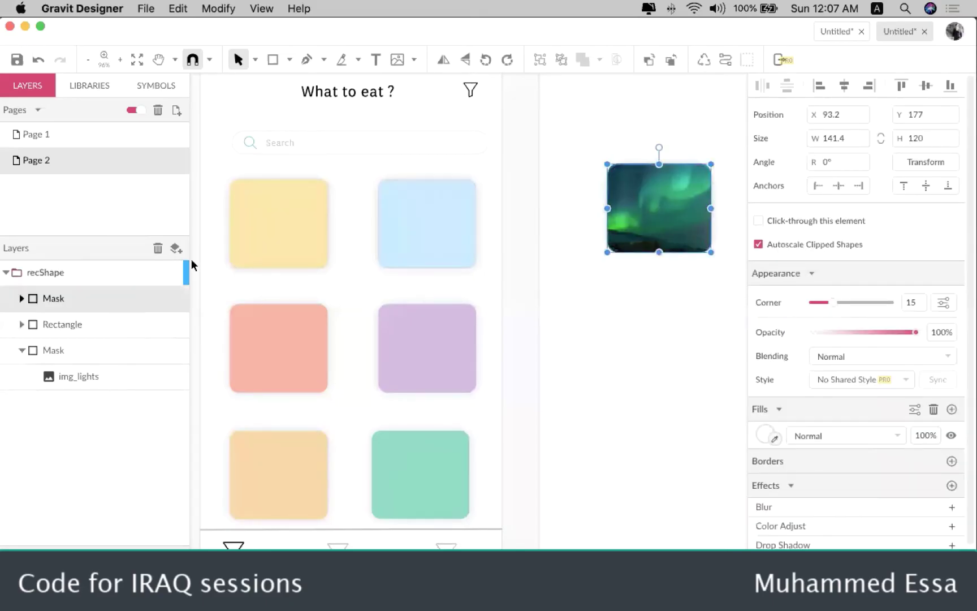
left_click(137, 270)
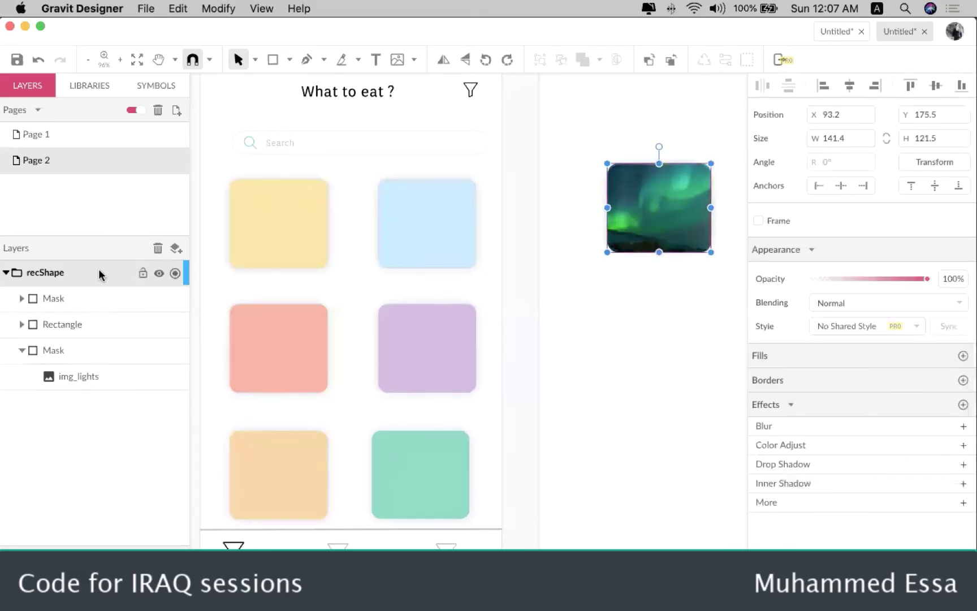
left_click(143, 274)
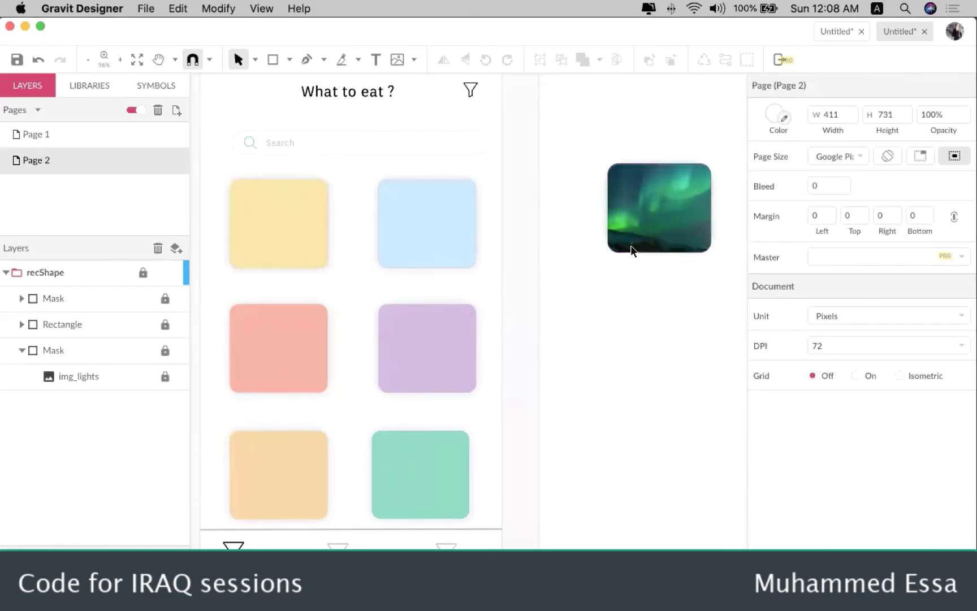
left_click_drag(741, 137, 713, 245)
left_click_drag(680, 213, 682, 313)
left_click(142, 272)
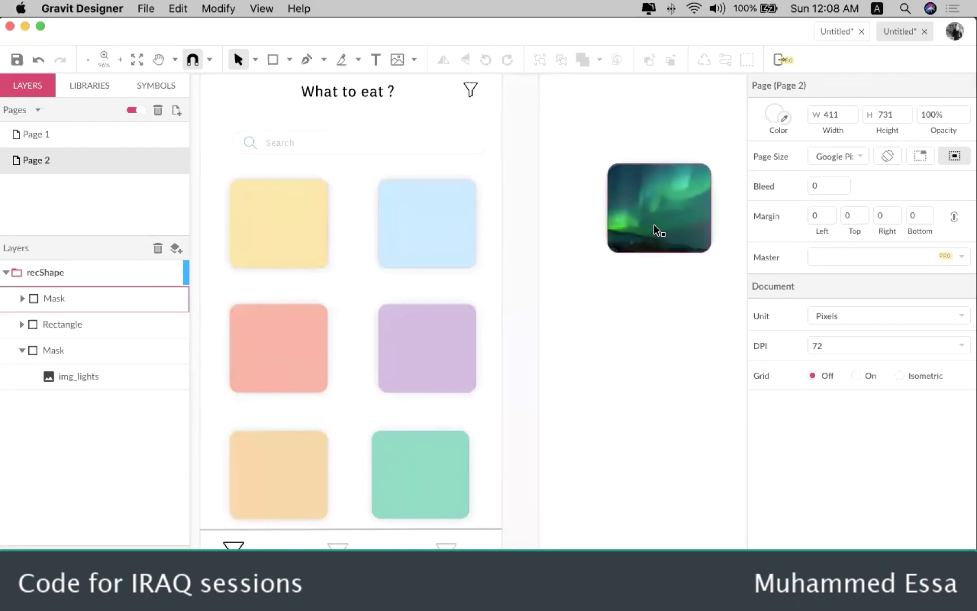
- Move the uppermost Mask of the northern lights card up to Y 174 and lock the recShape layer
left_click_drag(656, 230, 676, 224)
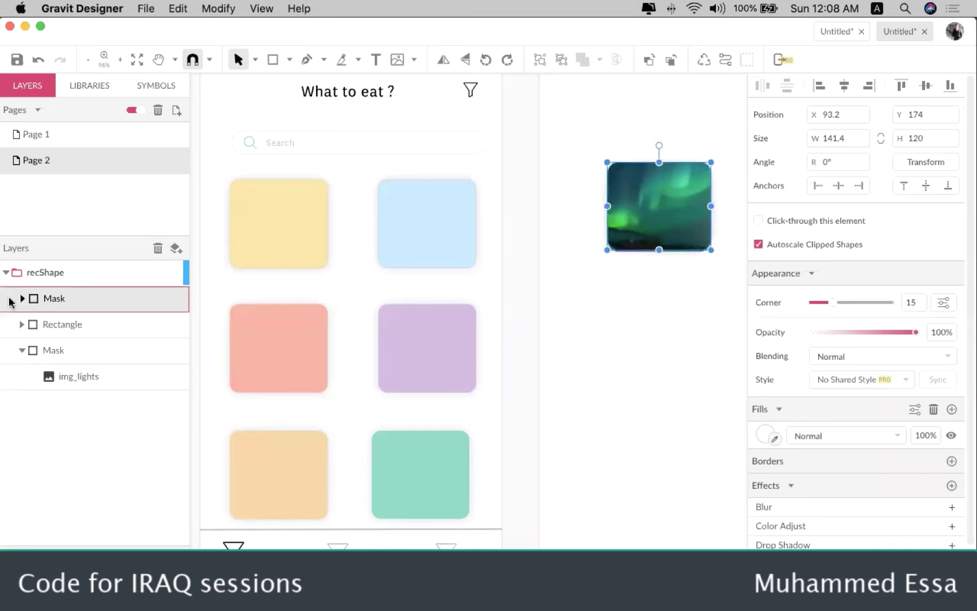
key("Escape")
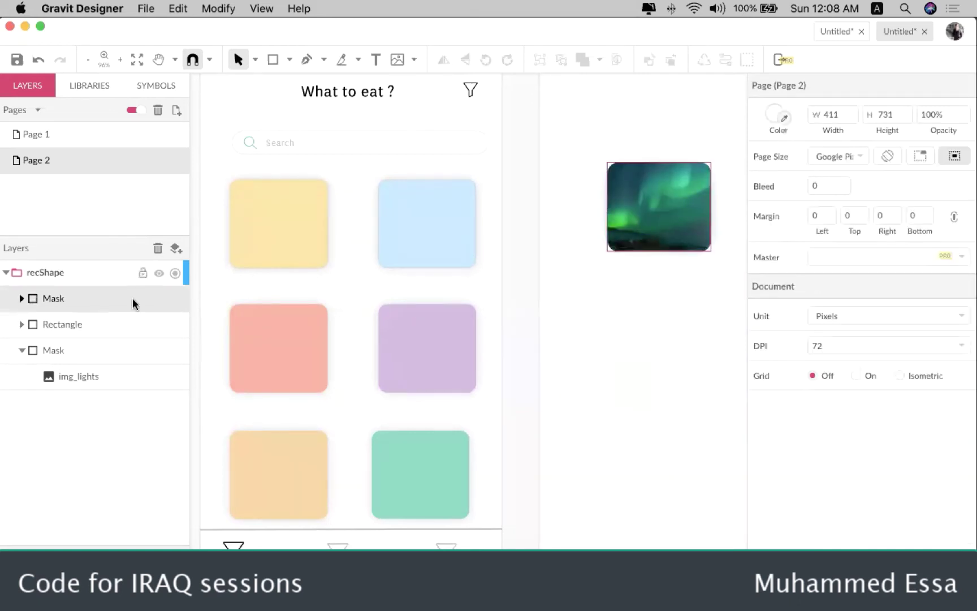
left_click(142, 273)
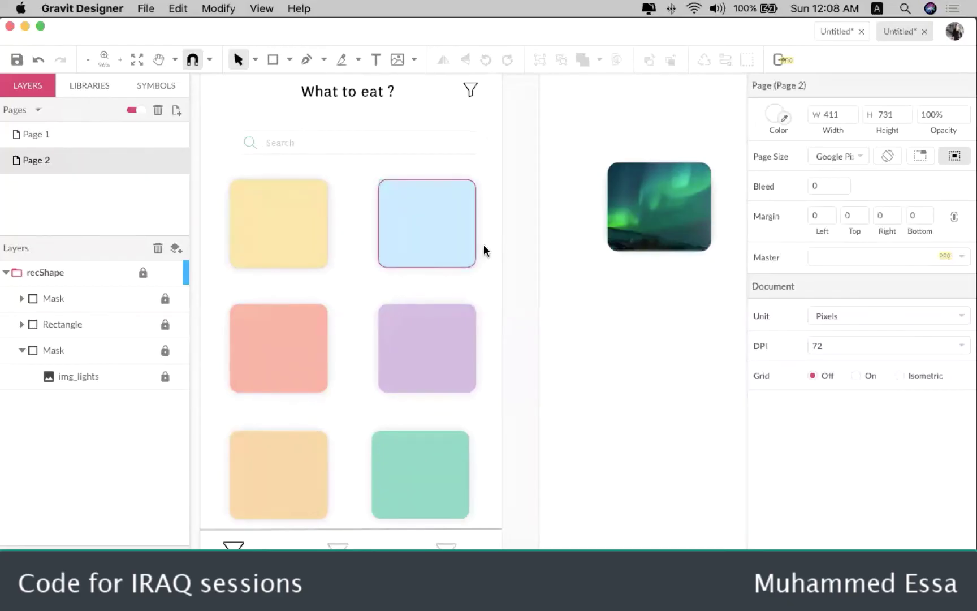
- Switch to Finder and import team.svg from the Downloads folder, placing it below the northern lights card at about X 529, Y 361
left_click(461, 95)
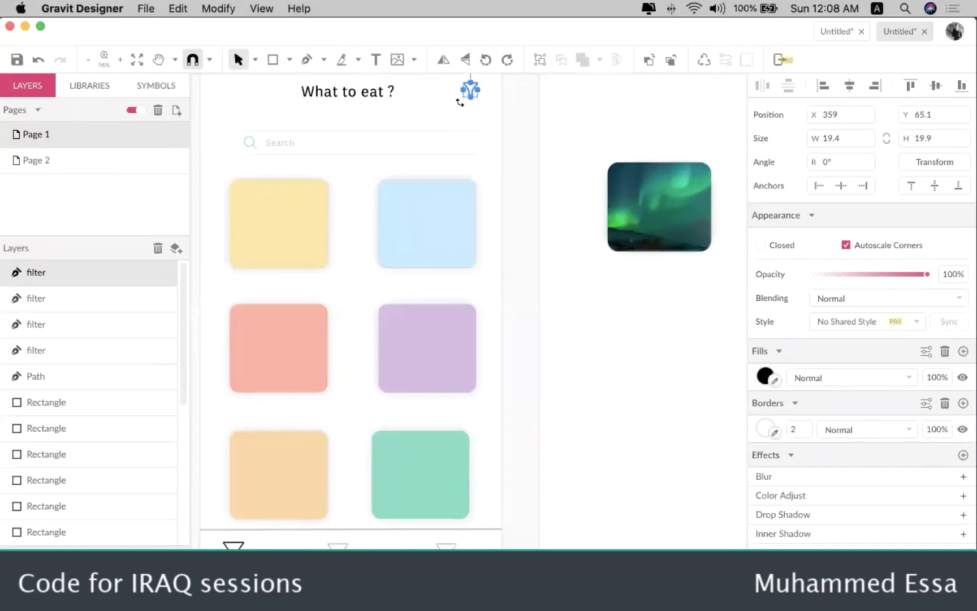
left_click(530, 317)
left_click(45, 571)
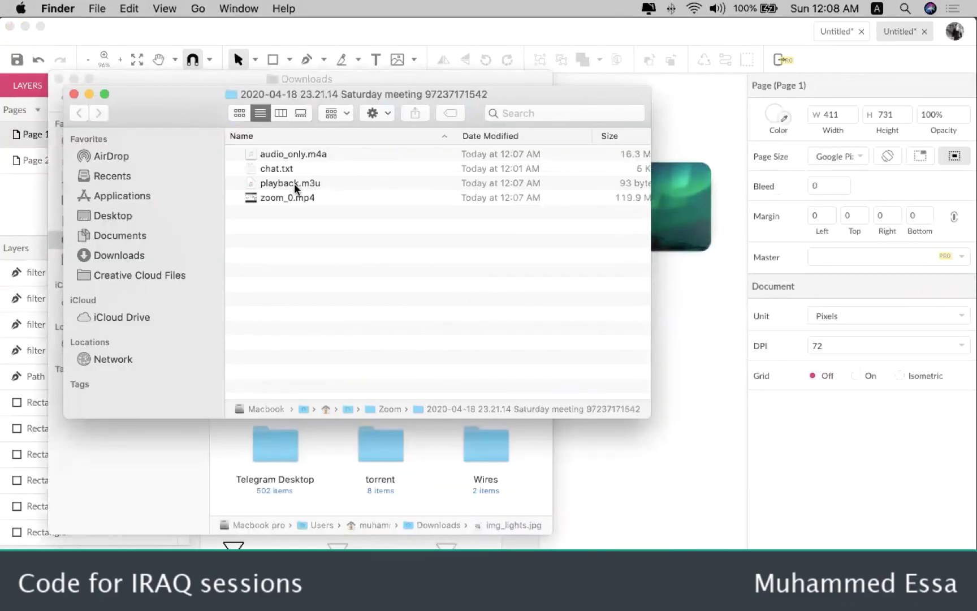
left_click(74, 95)
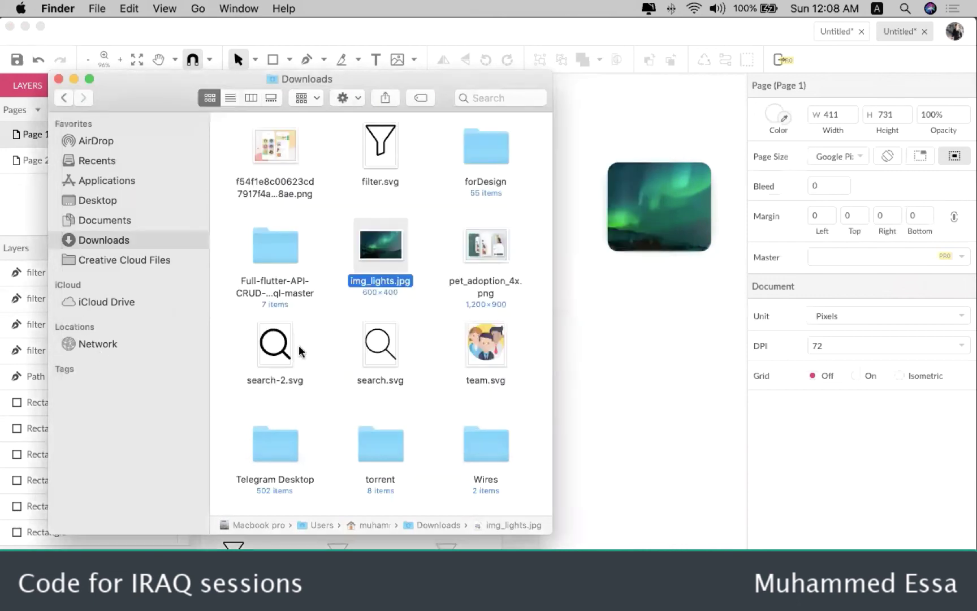
left_click(458, 341)
left_click_drag(484, 348, 587, 298)
left_click(583, 374)
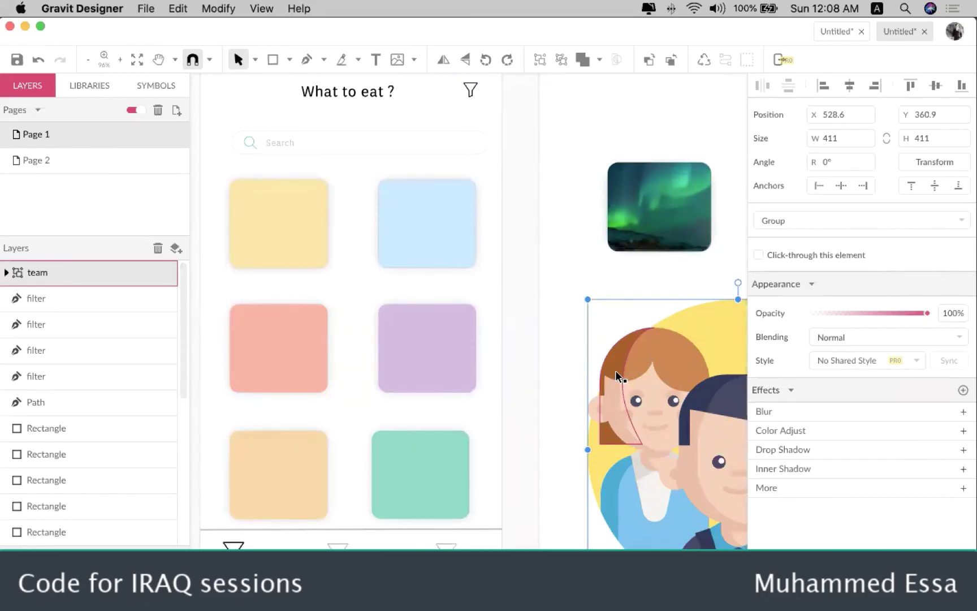
- Try deleting the team illustration and reducing its height to about 370, and undo both changes
key("Delete")
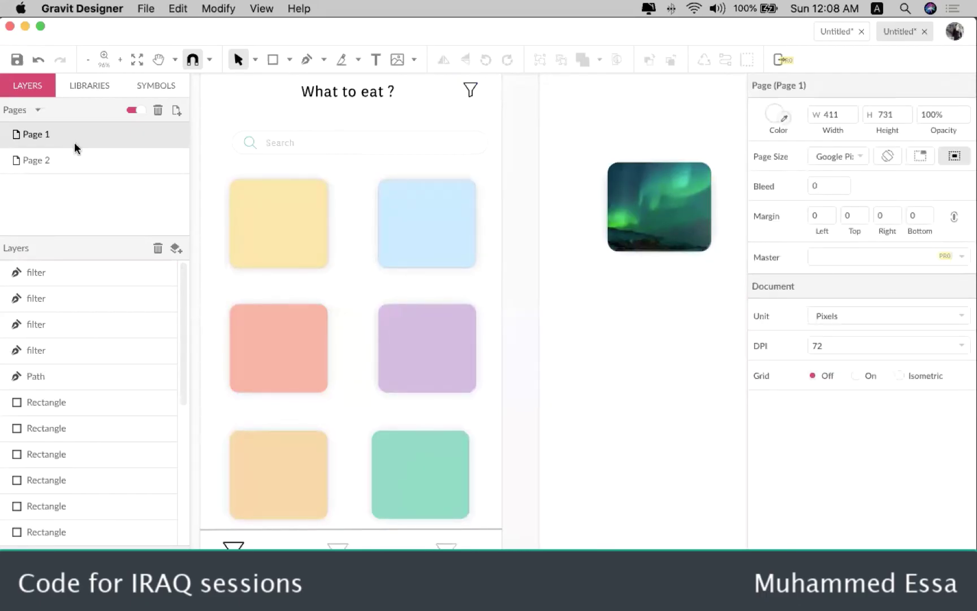
key("super+z")
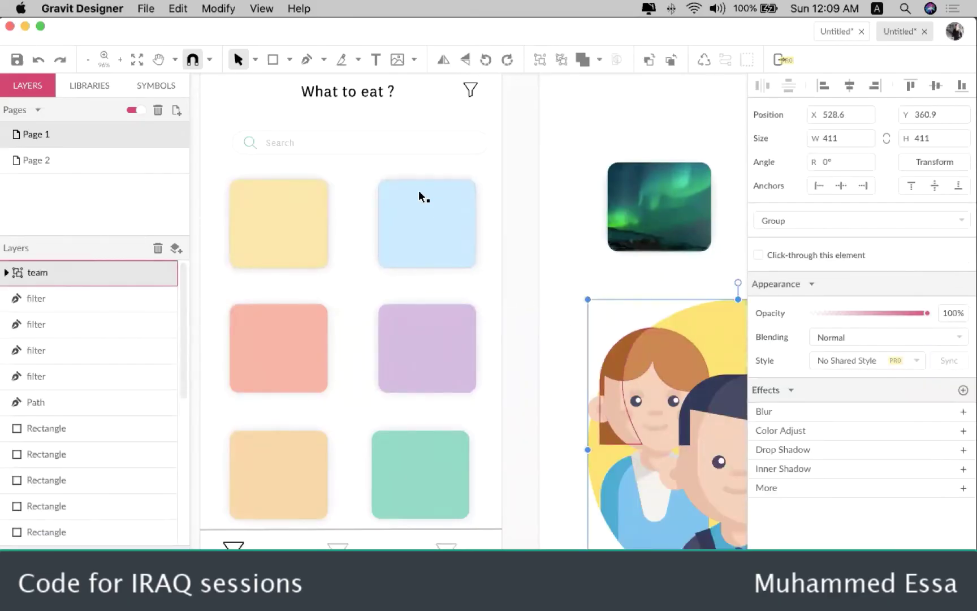
left_click(159, 60)
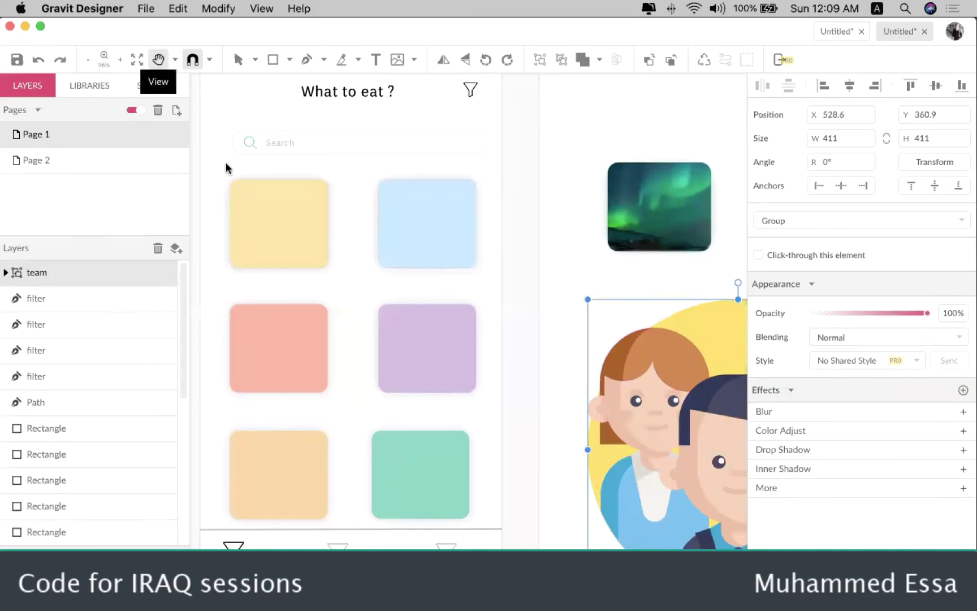
left_click_drag(607, 378, 376, 207)
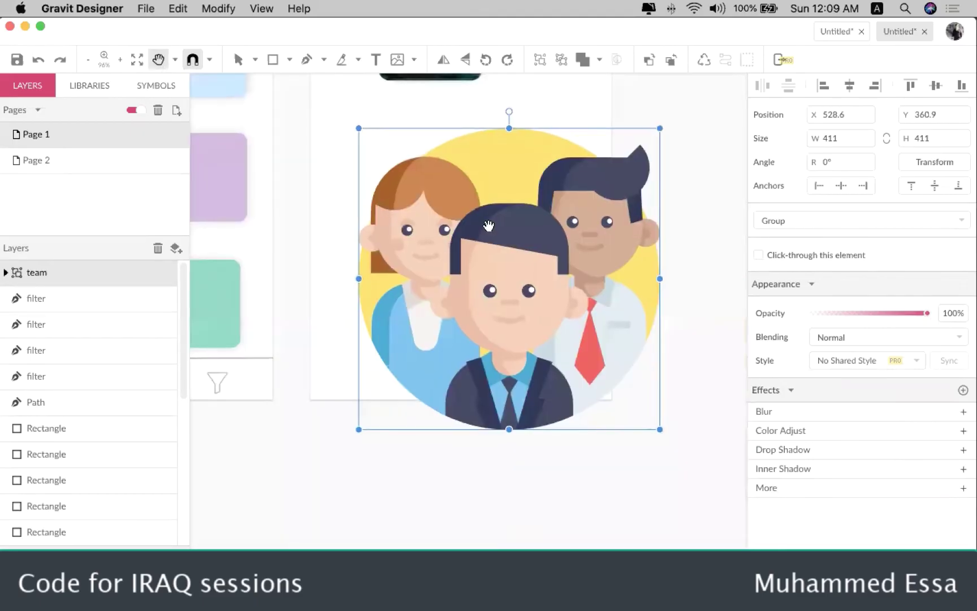
left_click_drag(491, 235, 444, 241)
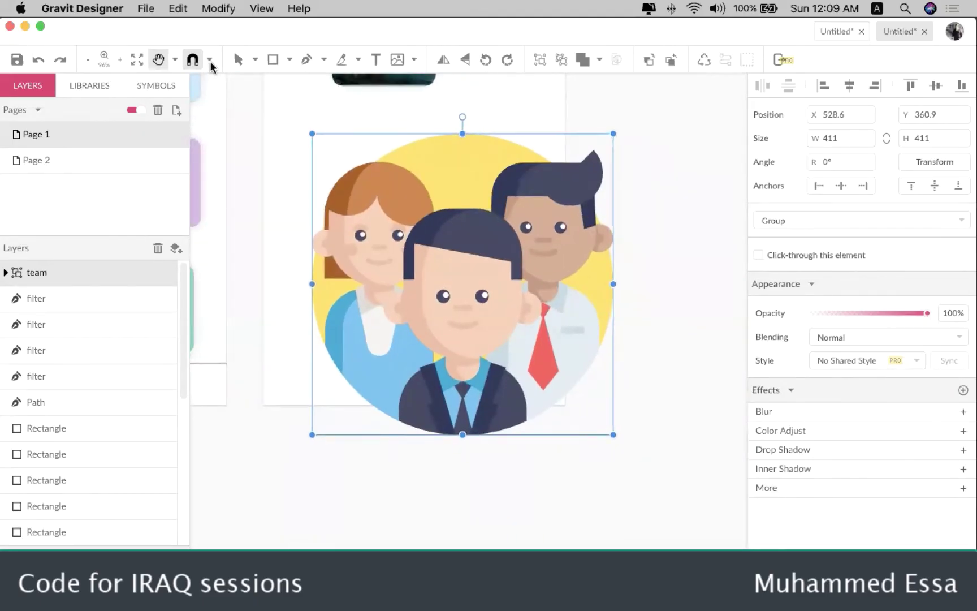
left_click(255, 60)
left_click(277, 81)
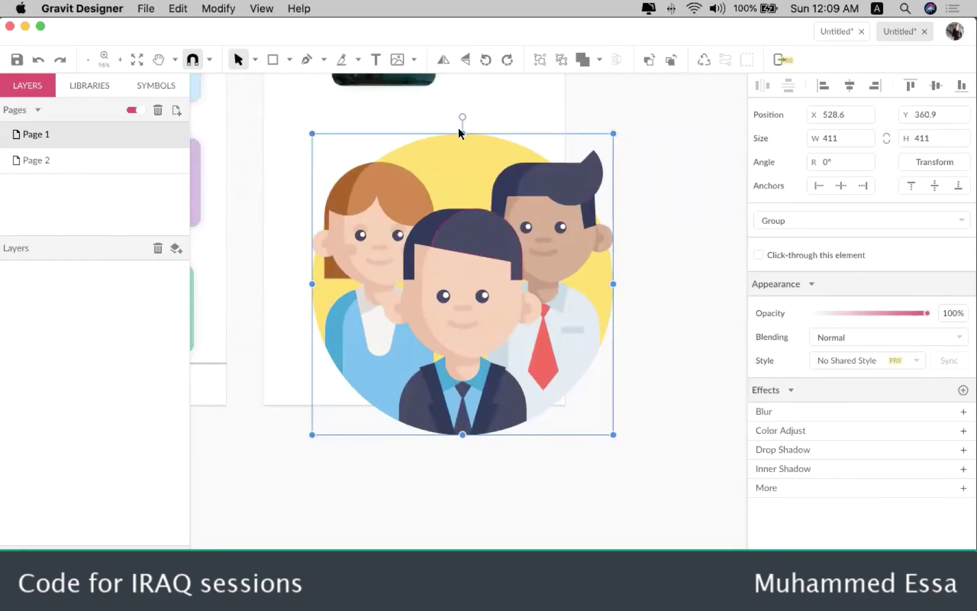
left_click_drag(463, 134, 462, 158)
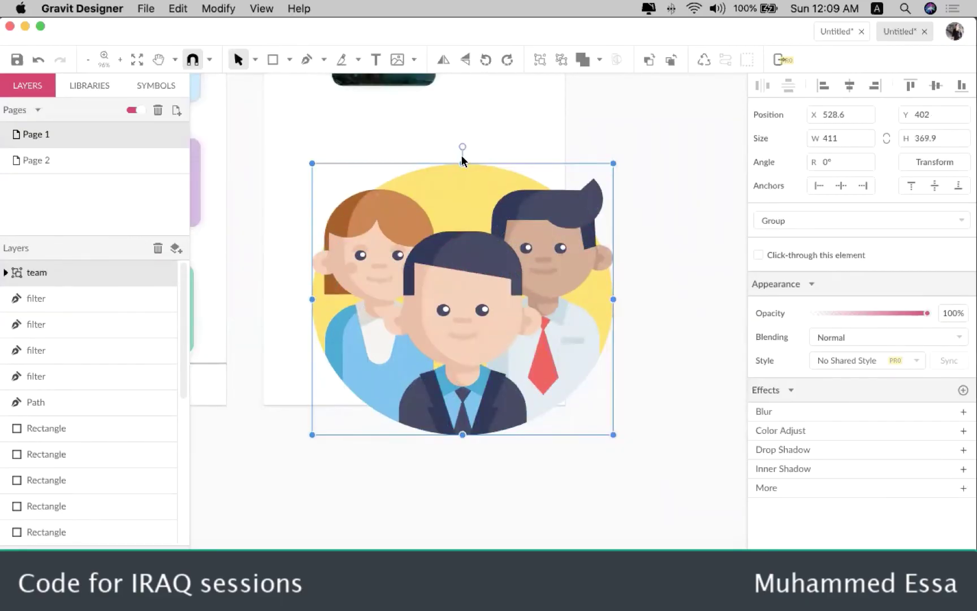
key("super+z")
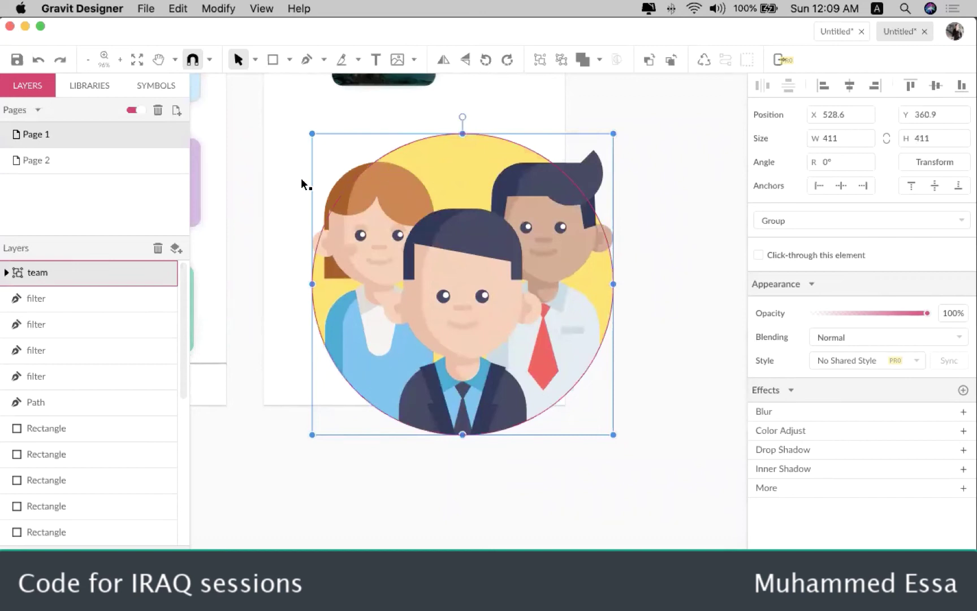
- Examine how Page 2 overlaps the team illustration and inspect its hair and yellow circle shapes individually
key("Page_Down")
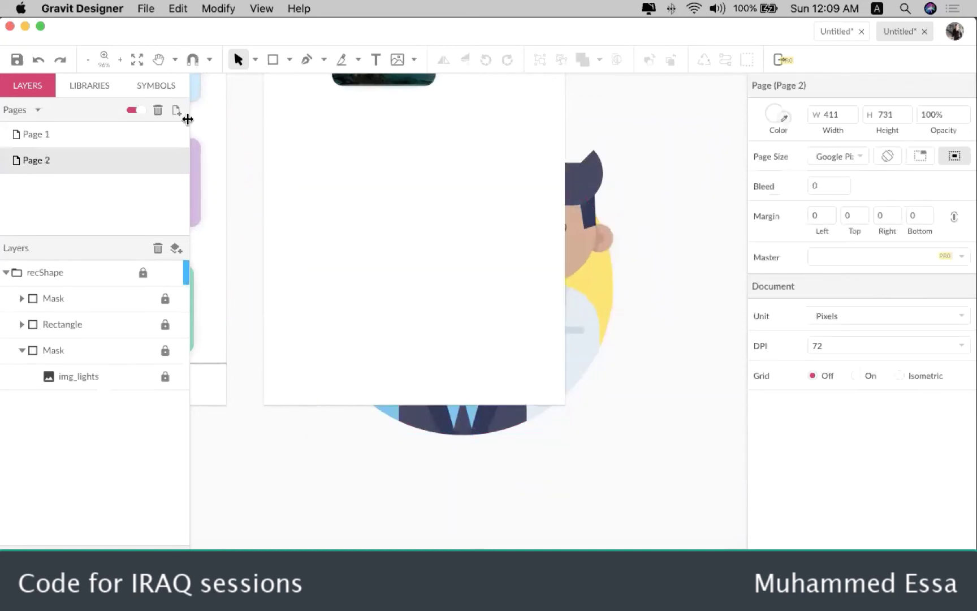
scroll(581, 208, "left", 2)
left_click(605, 188)
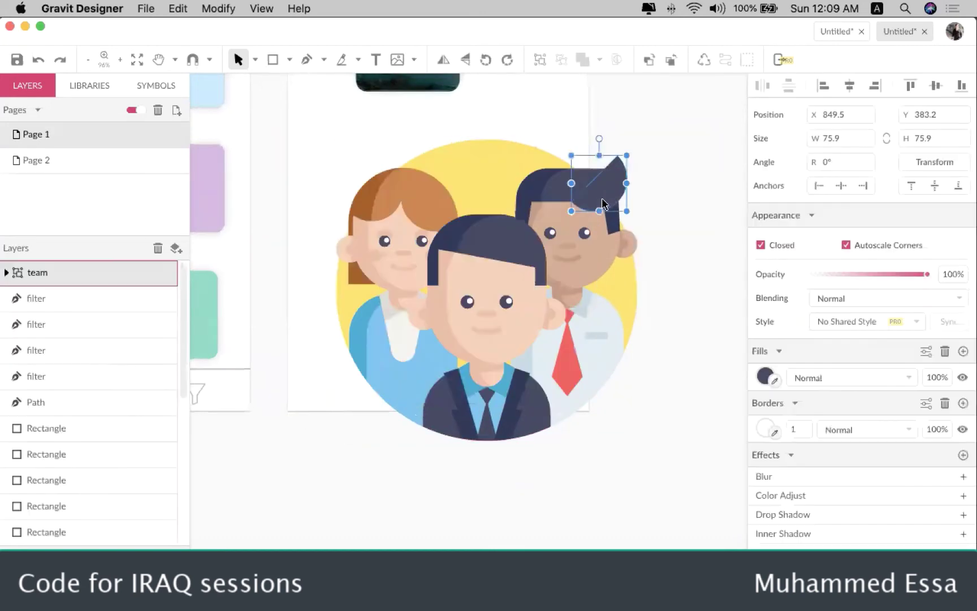
left_click(506, 155)
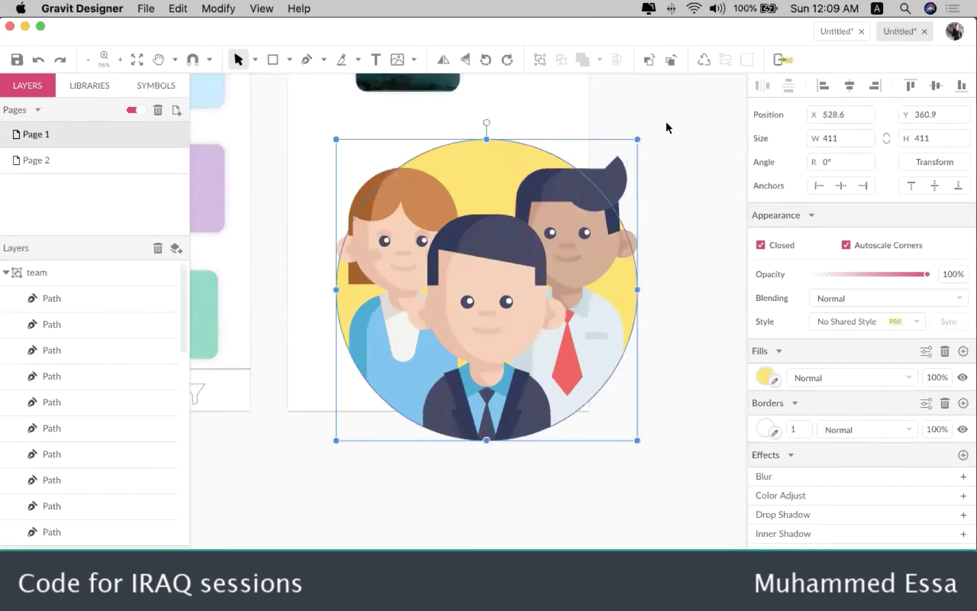
left_click(660, 132)
- Delete the whole team illustration group from Page 1
left_click(507, 144)
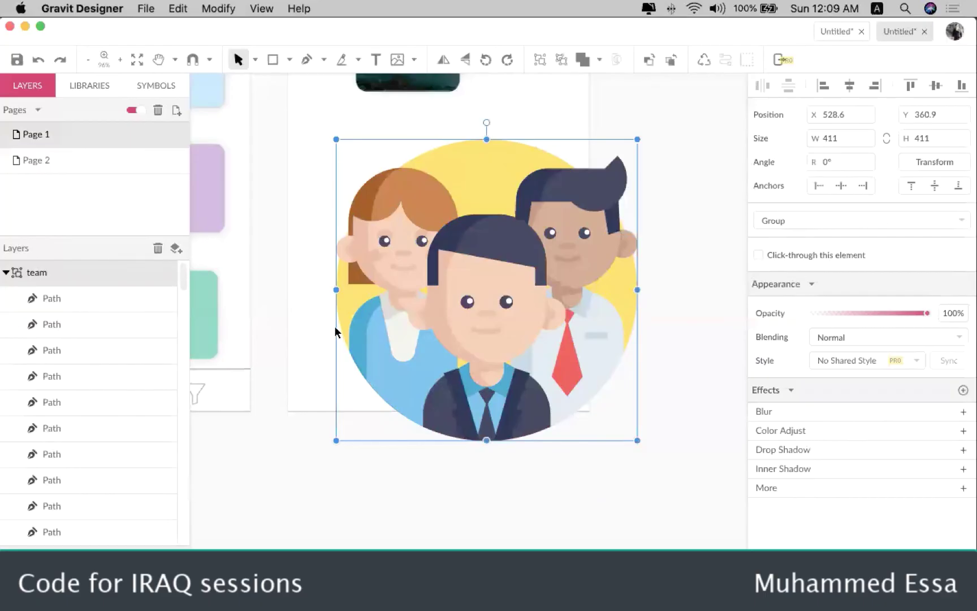
scroll(334, 326, "down", 5)
scroll(412, 280, "left", 5)
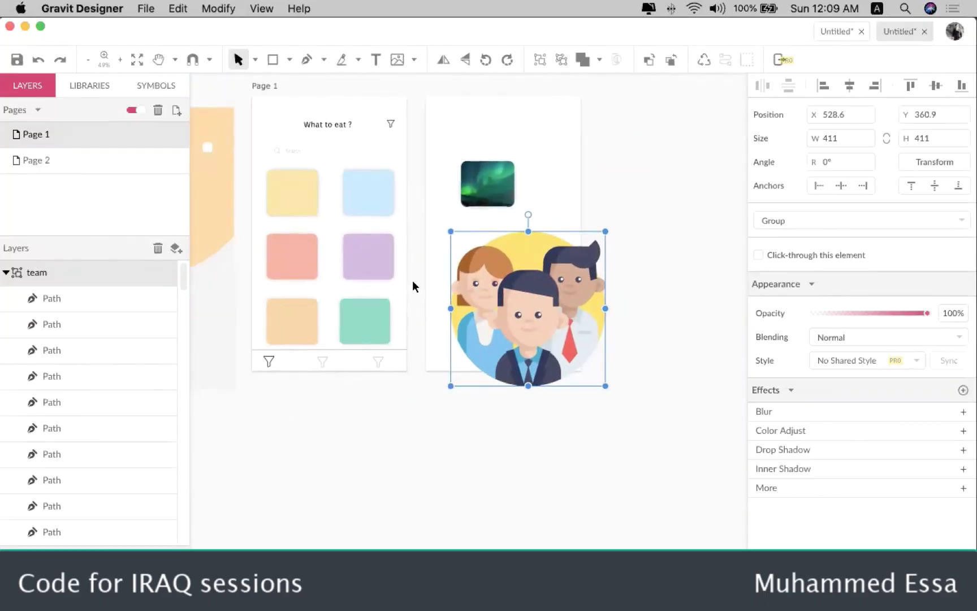
key("Delete")
- Select the Page 1 artboard with the Pointer tool
left_click(270, 95)
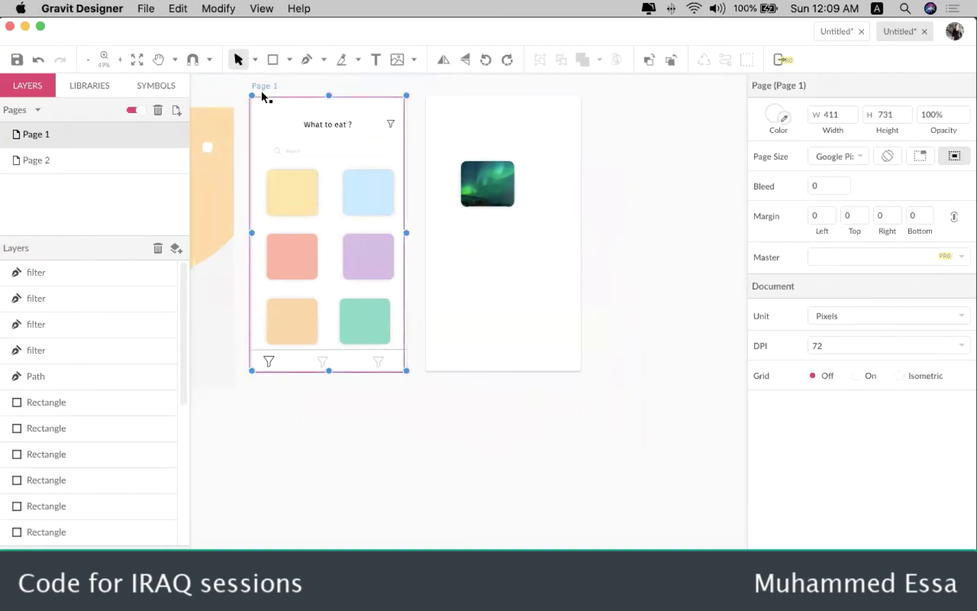
left_click(255, 59)
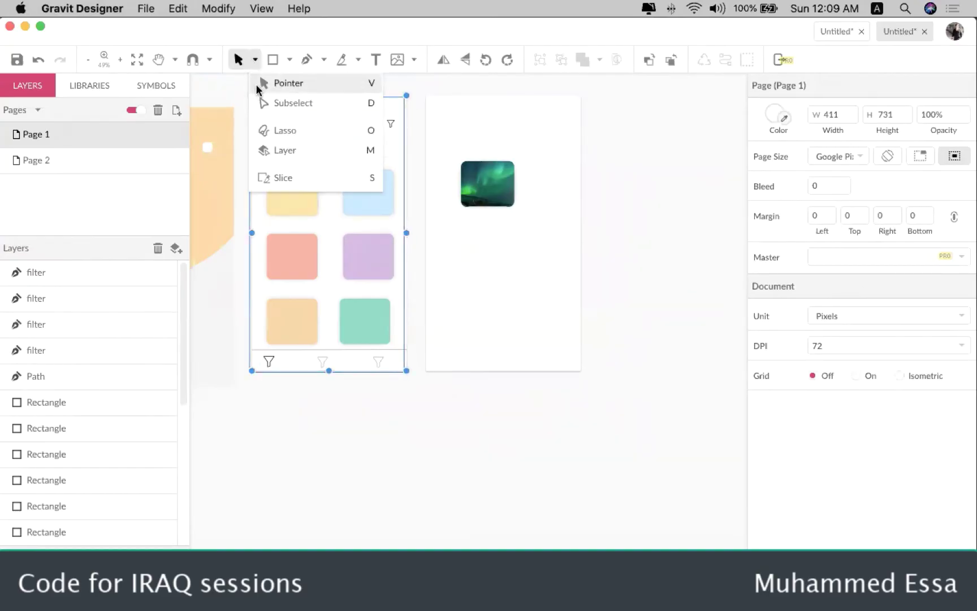
left_click(262, 85)
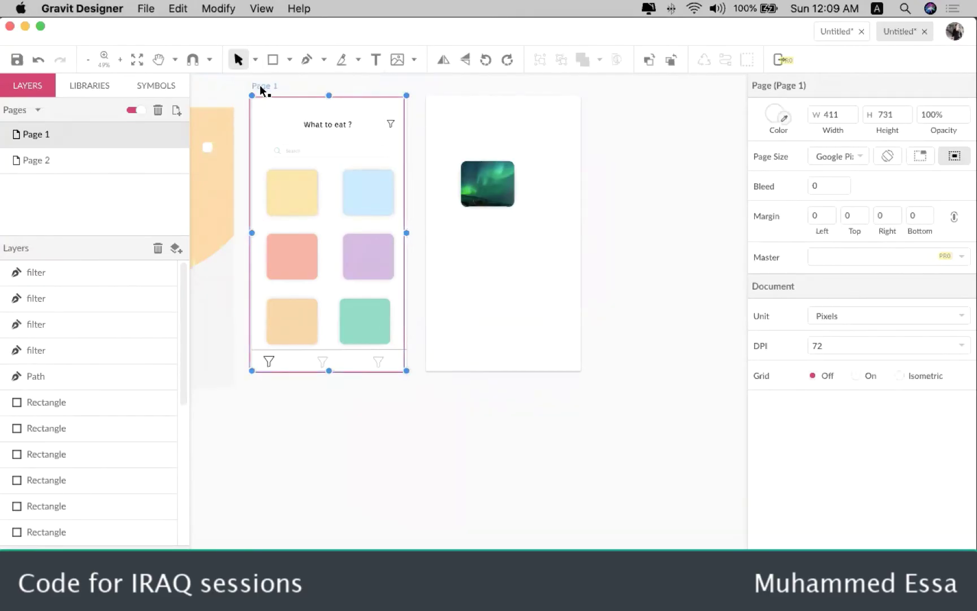
- Import team.svg from the Downloads folder into Page 1 as a new illustration
left_click(174, 60)
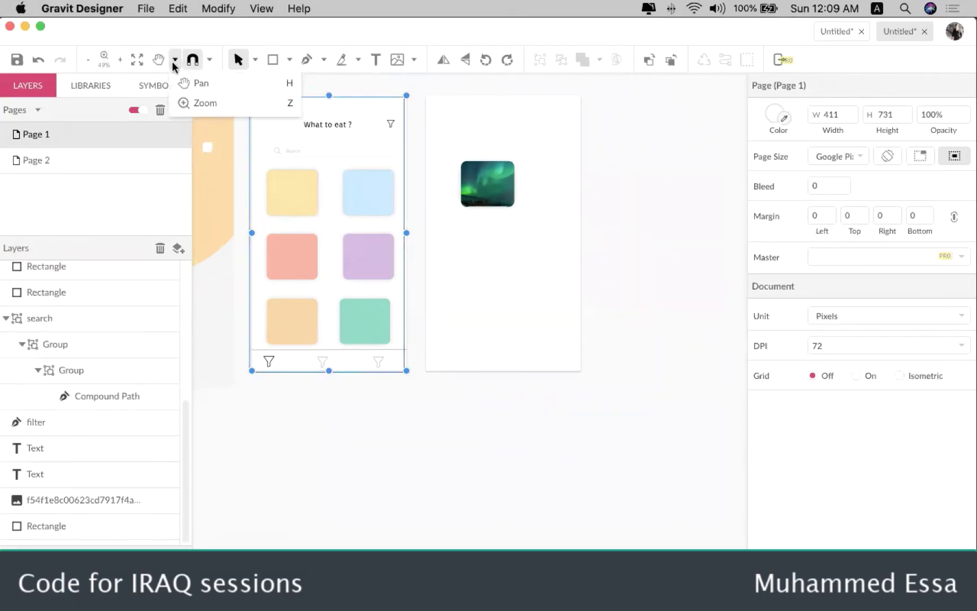
left_click(190, 82)
left_click_drag(331, 170, 386, 193)
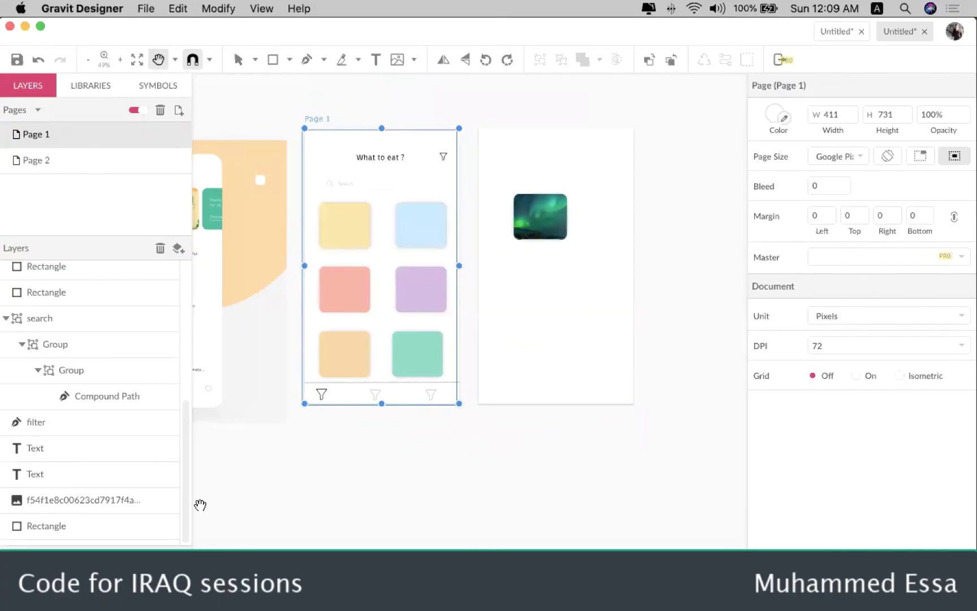
left_click(45, 568)
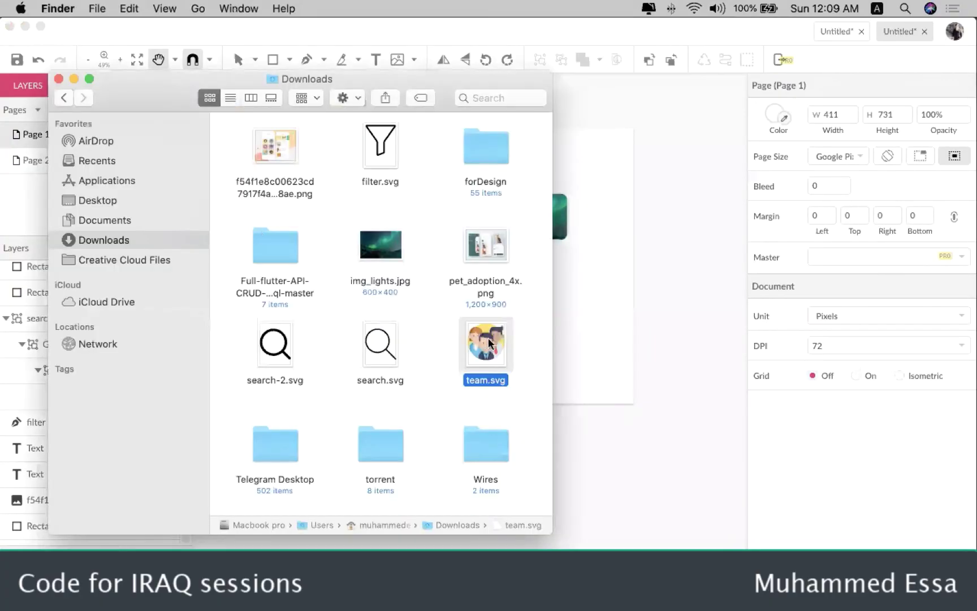
left_click_drag(224, 70, 649, 36)
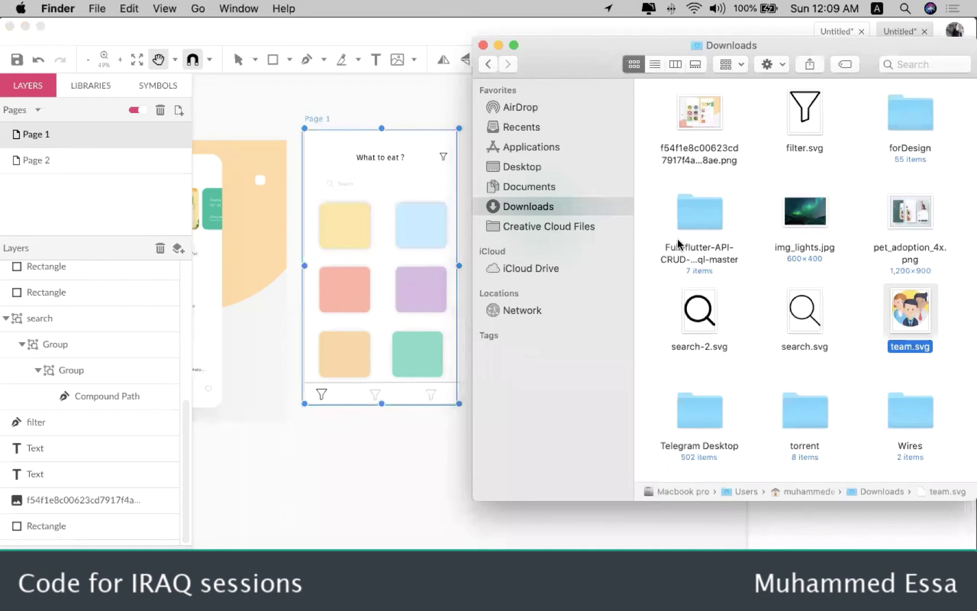
left_click_drag(897, 295, 375, 182)
left_click(447, 199)
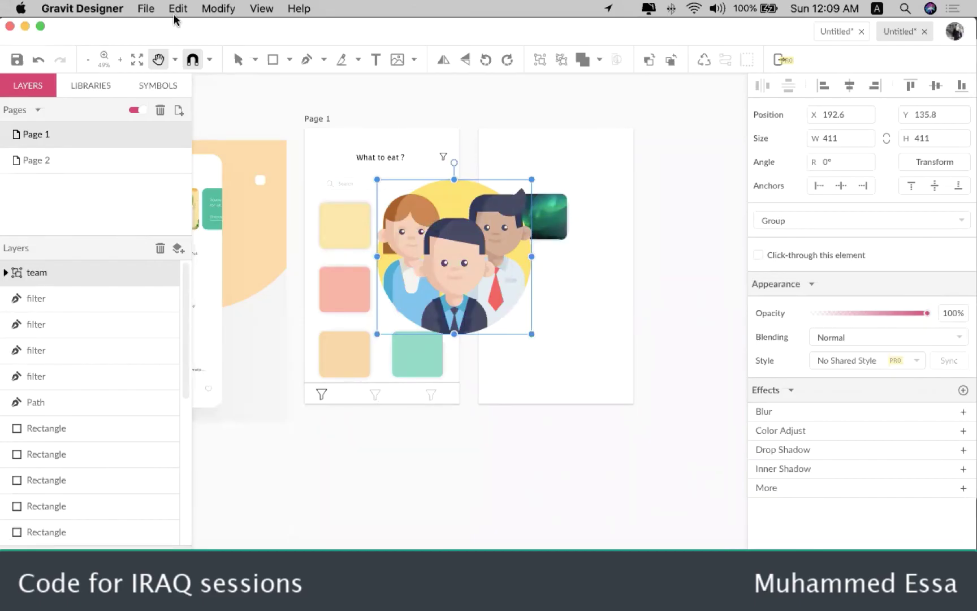
- Scale the team illustration down to about 74 by 74 px and place it on the yellow category card
left_click(237, 60)
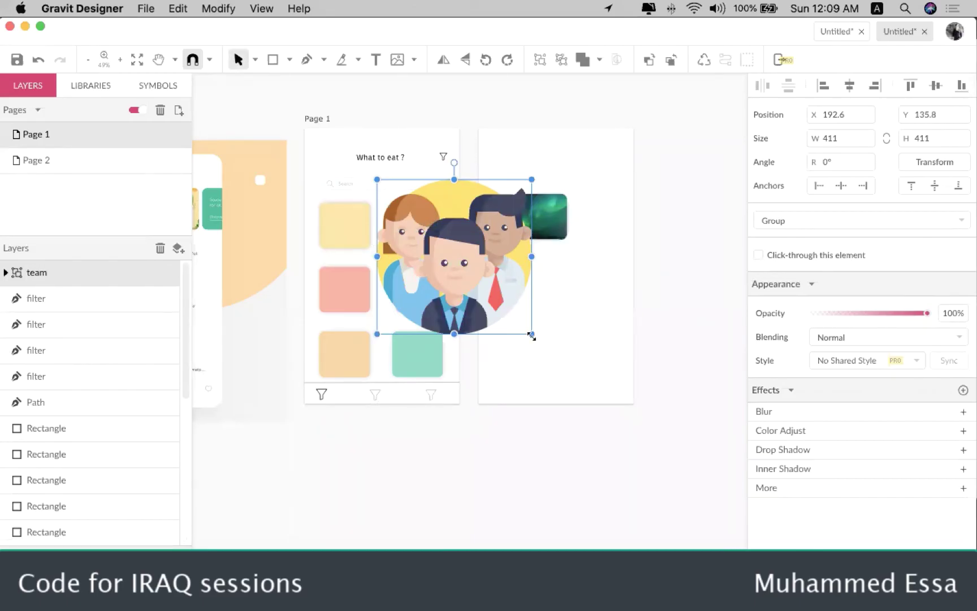
left_click_drag(531, 336, 411, 208)
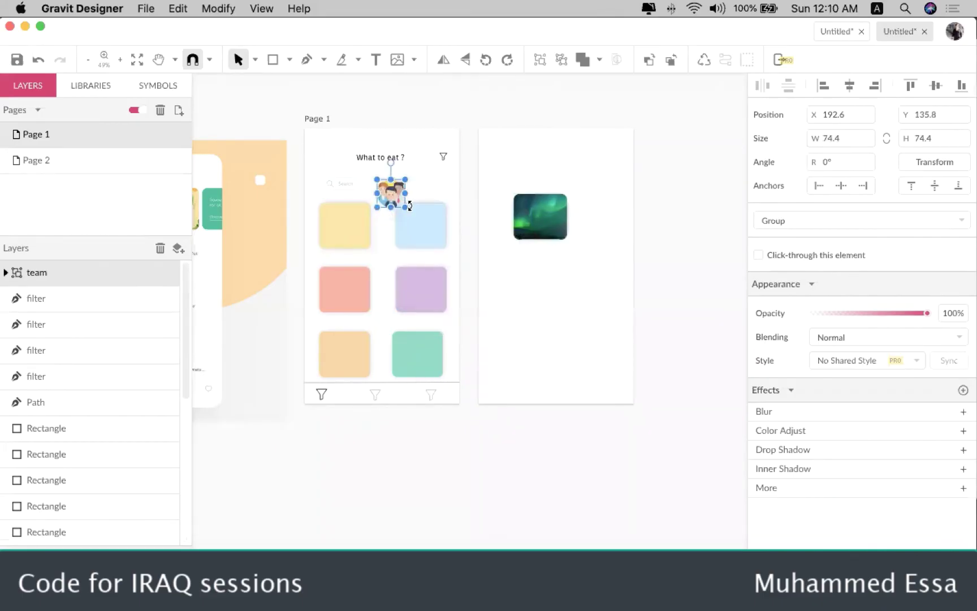
scroll(357, 187, "up", 6)
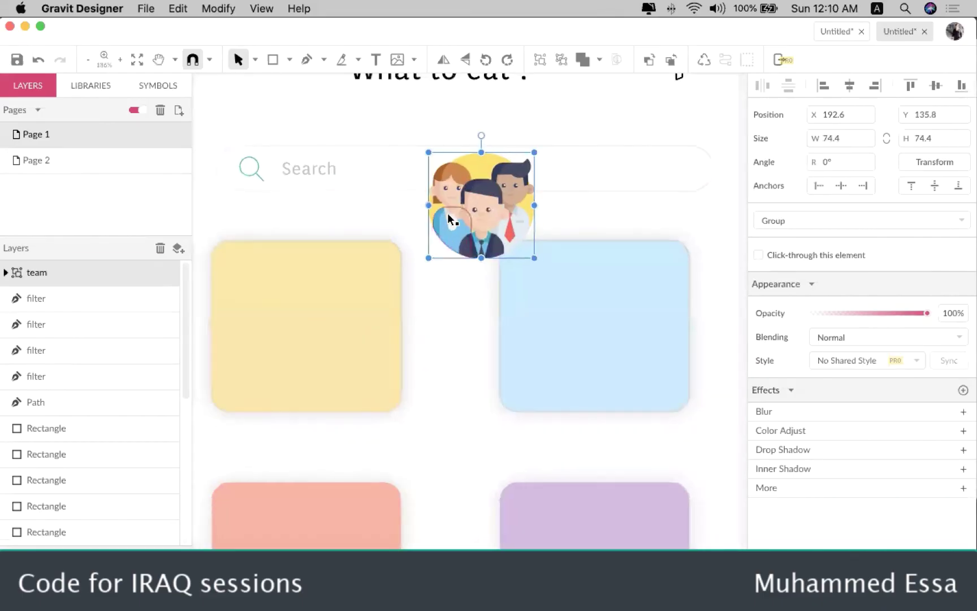
left_click_drag(478, 214, 297, 331)
left_click(462, 312)
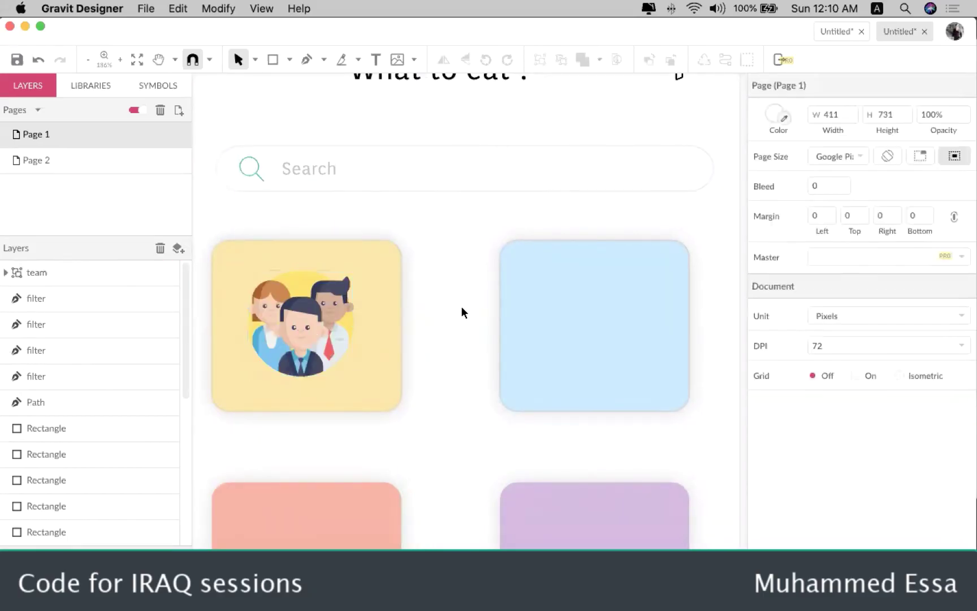
scroll(266, 366, "up", 4)
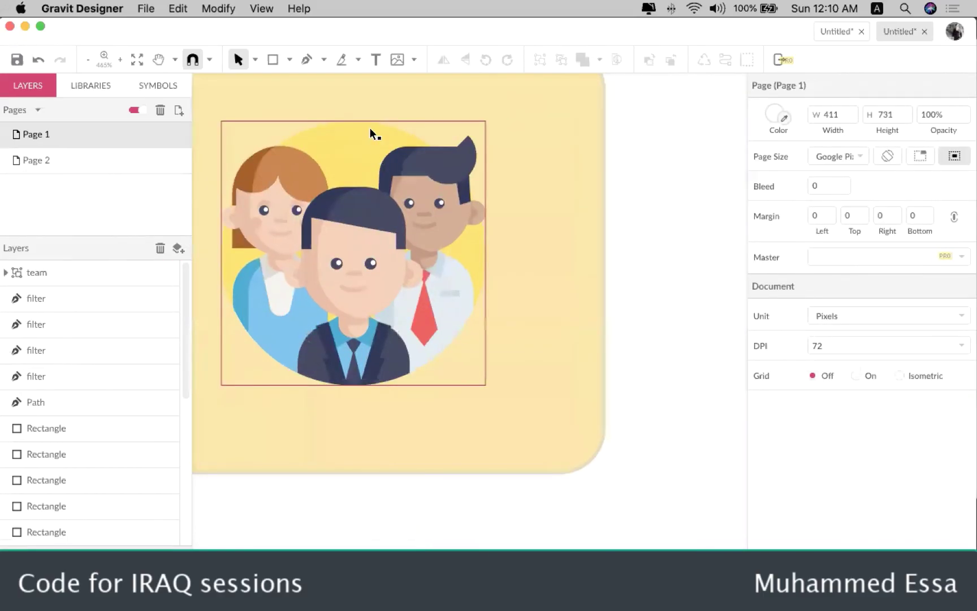
left_click(357, 146)
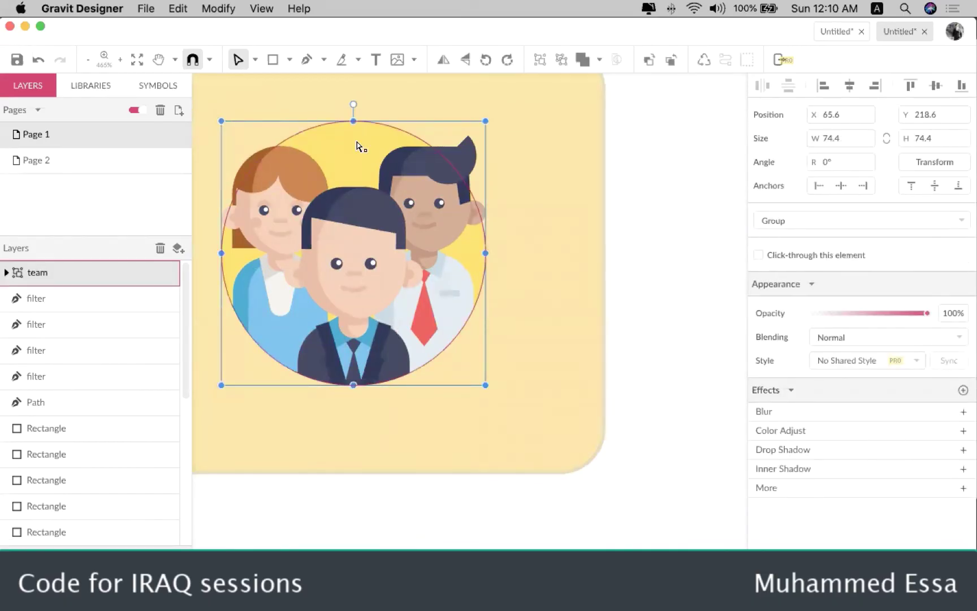
key("BackSpace")
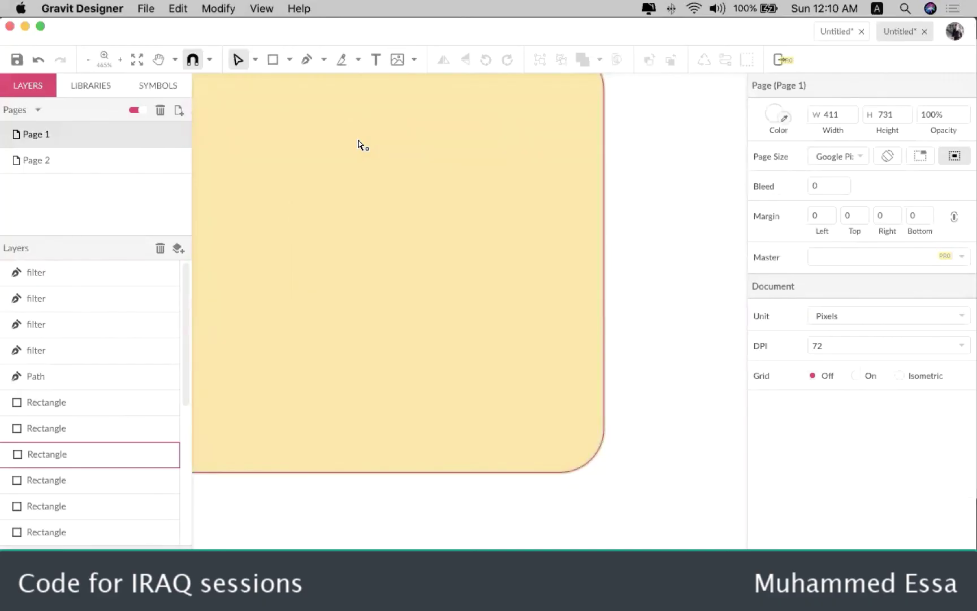
key("super+z")
- Delete only the yellow background circle from inside the team illustration group
double_click(358, 141)
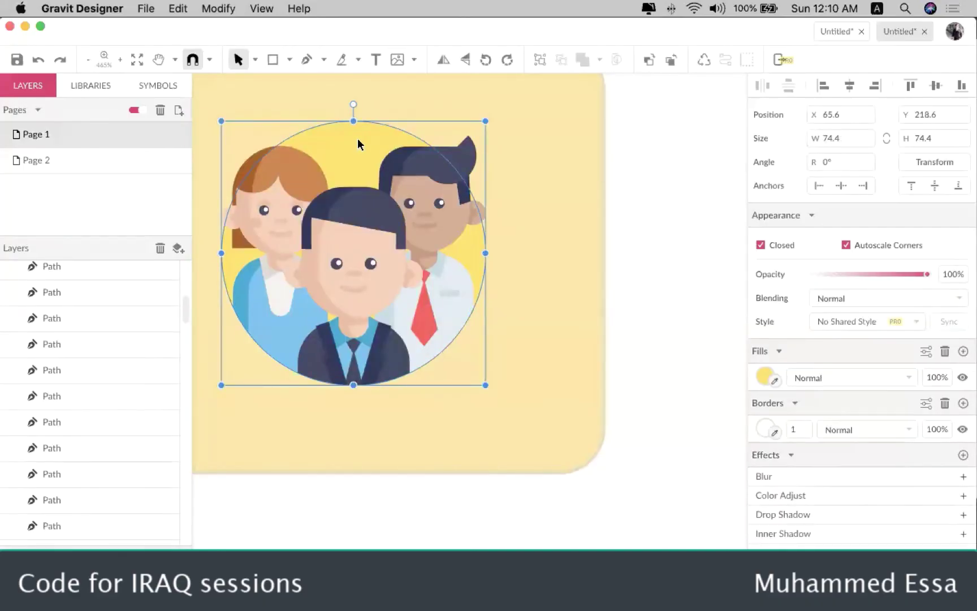
key("Delete")
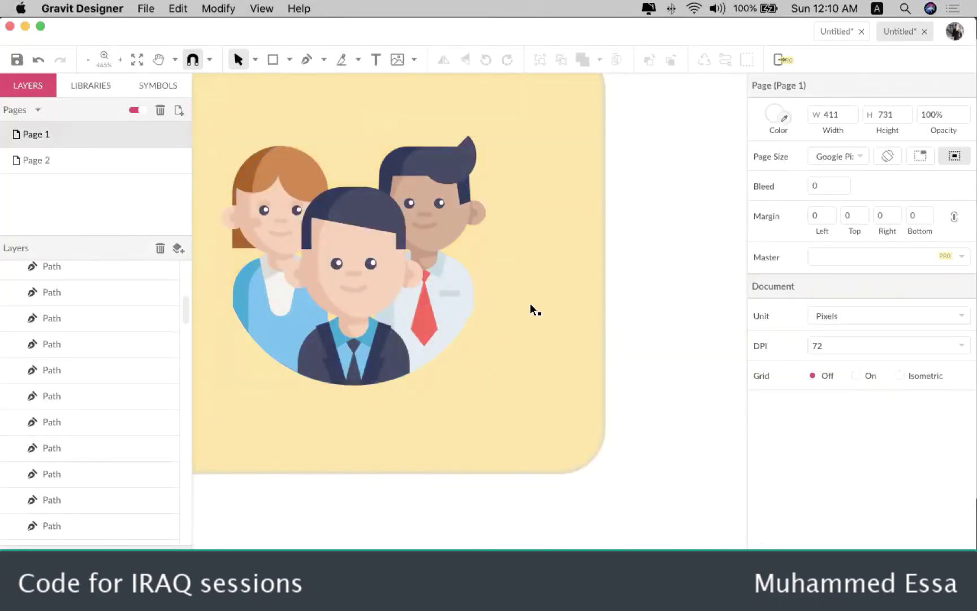
scroll(367, 264, "down", 5)
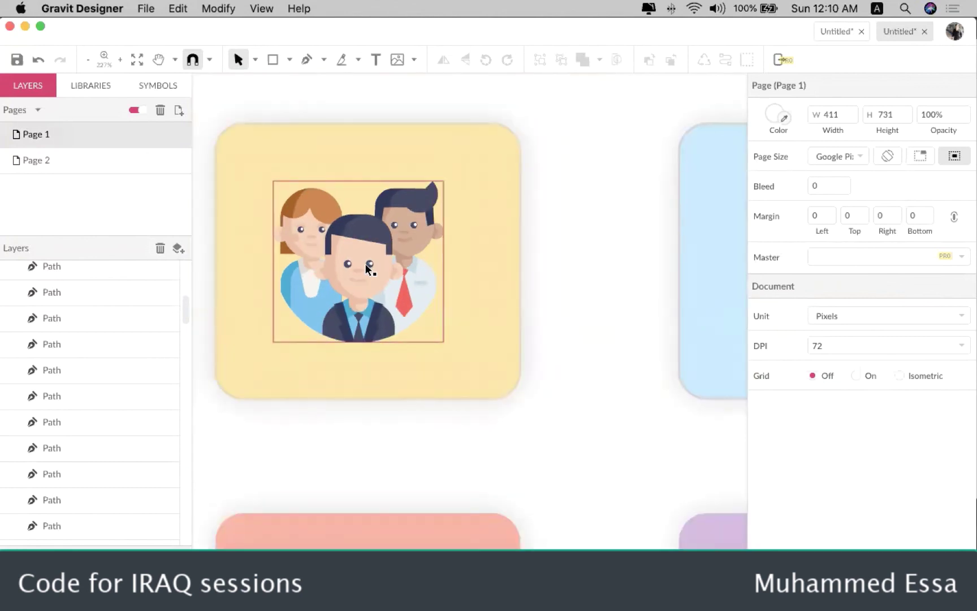
scroll(530, 297, "down", 3)
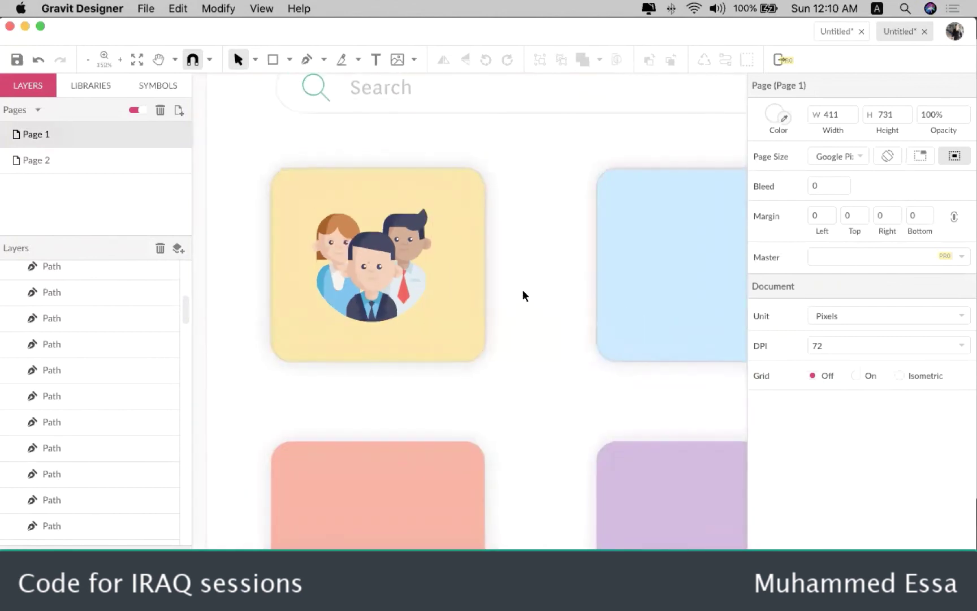
- Duplicate the team illustration and place the copy on the blue category card
left_click(430, 296)
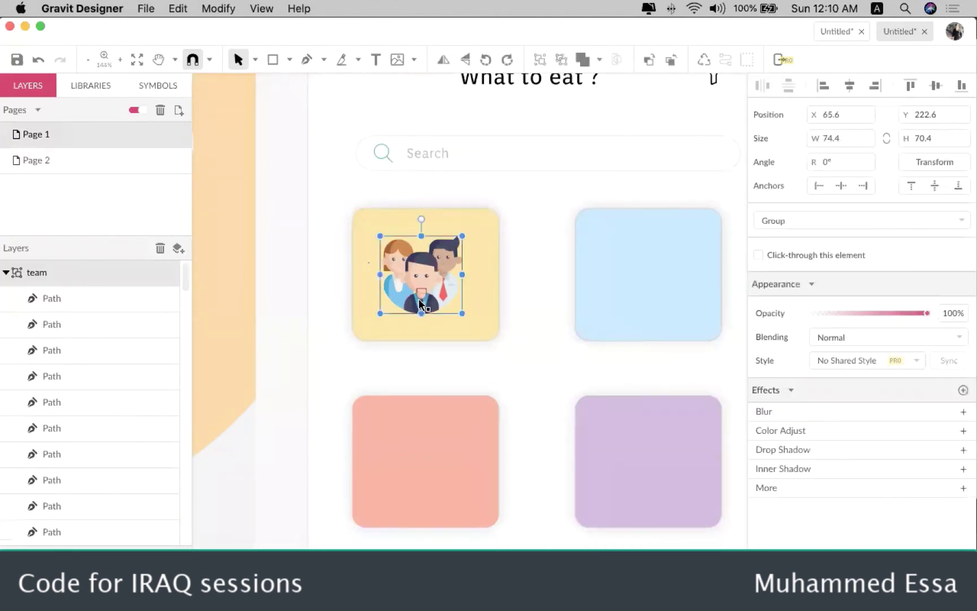
key("super+d")
left_click_drag(419, 297, 650, 300)
- Copy and paste the blue card's team illustration, placing the new copy on the purple category card
scroll(637, 309, "down", 2)
scroll(636, 310, "right", 2)
key("super+c")
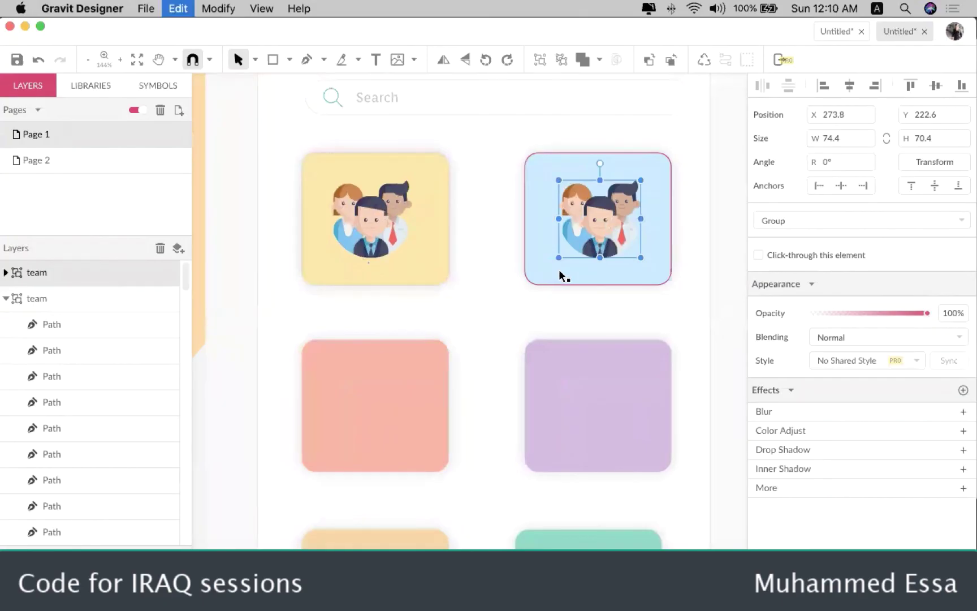
key("super+v")
left_click_drag(590, 232, 592, 407)
left_click(474, 369)
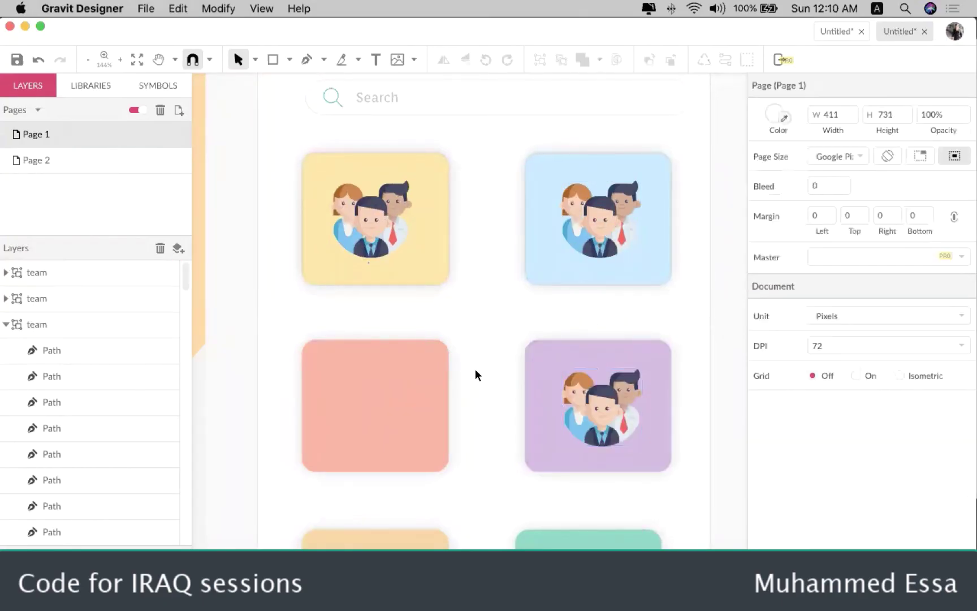
scroll(473, 364, "down", 1)
scroll(474, 364, "down", 5)
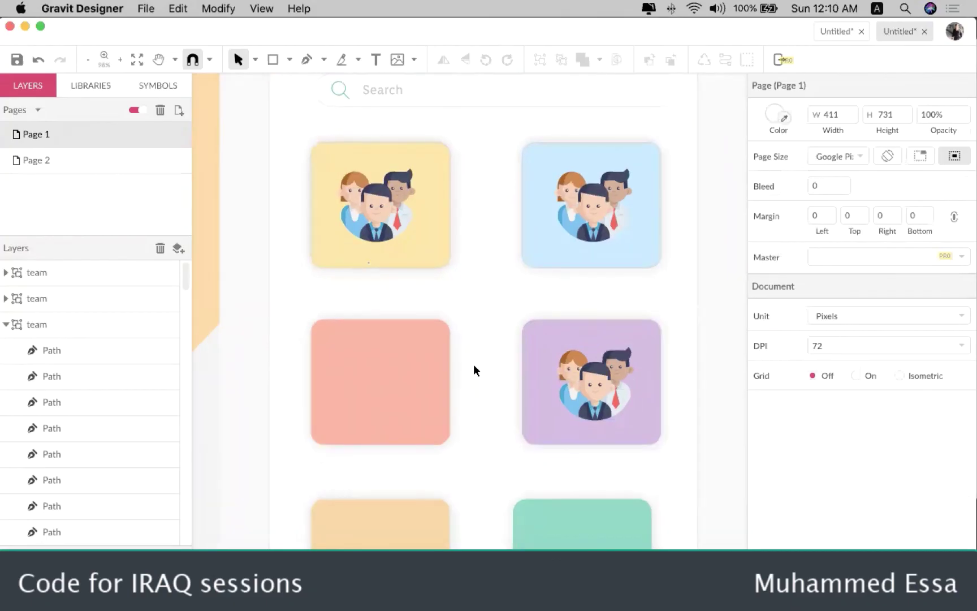
scroll(443, 366, "left", 10)
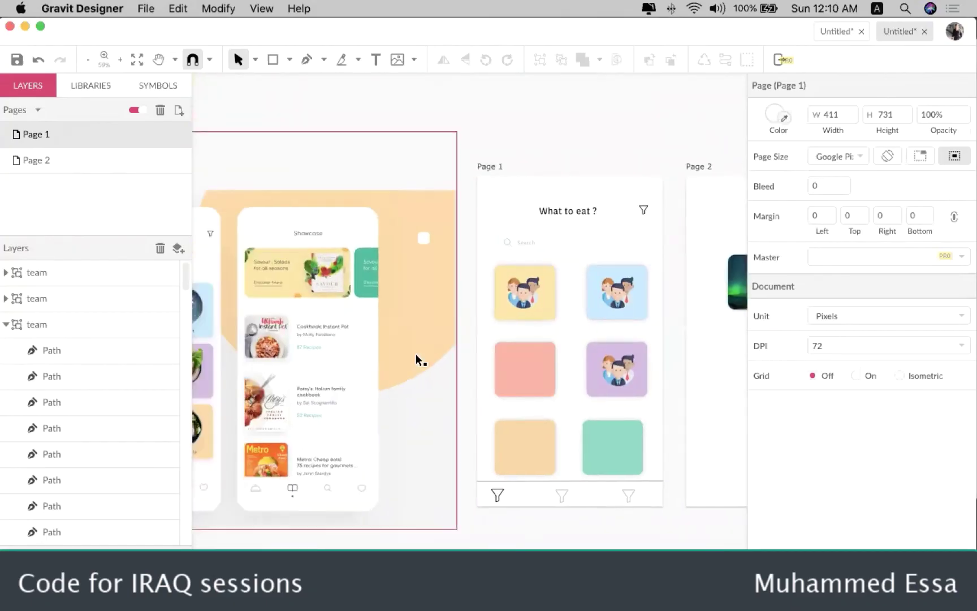
scroll(253, 351, "up", 5)
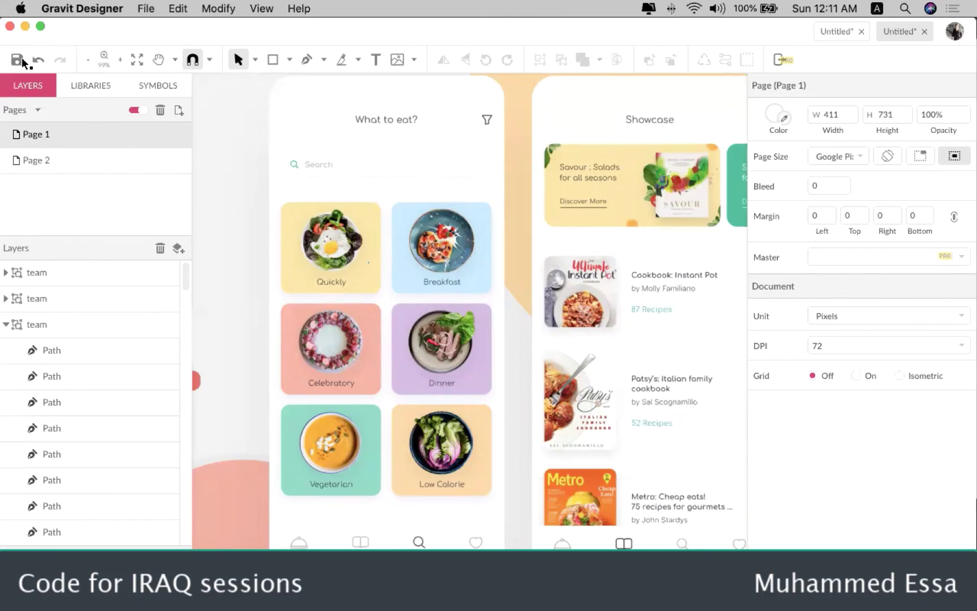
- Save the design as a local file named Untitled.gvdesign on the Desktop
left_click(145, 9)
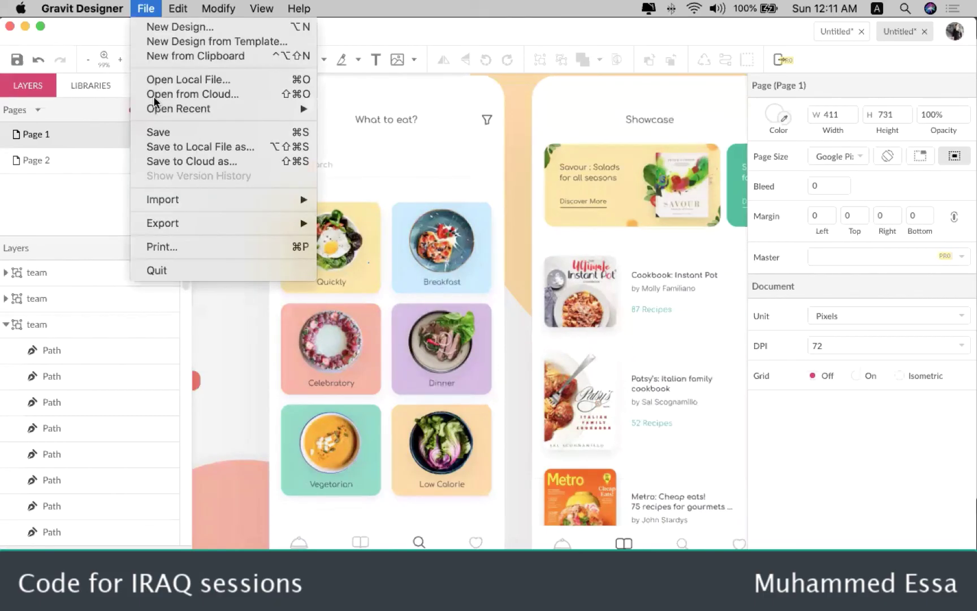
left_click(200, 147)
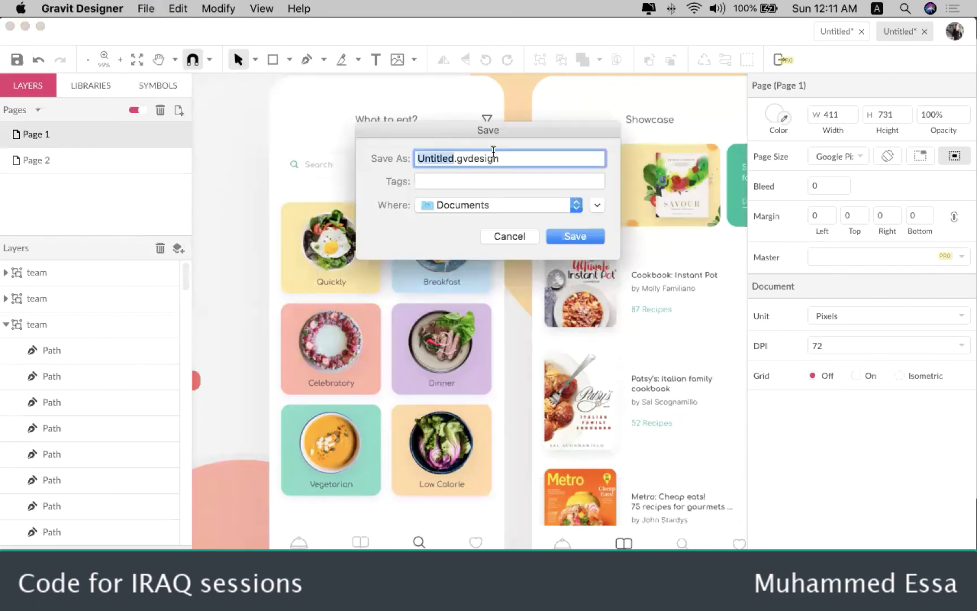
left_click_drag(535, 127, 783, 128)
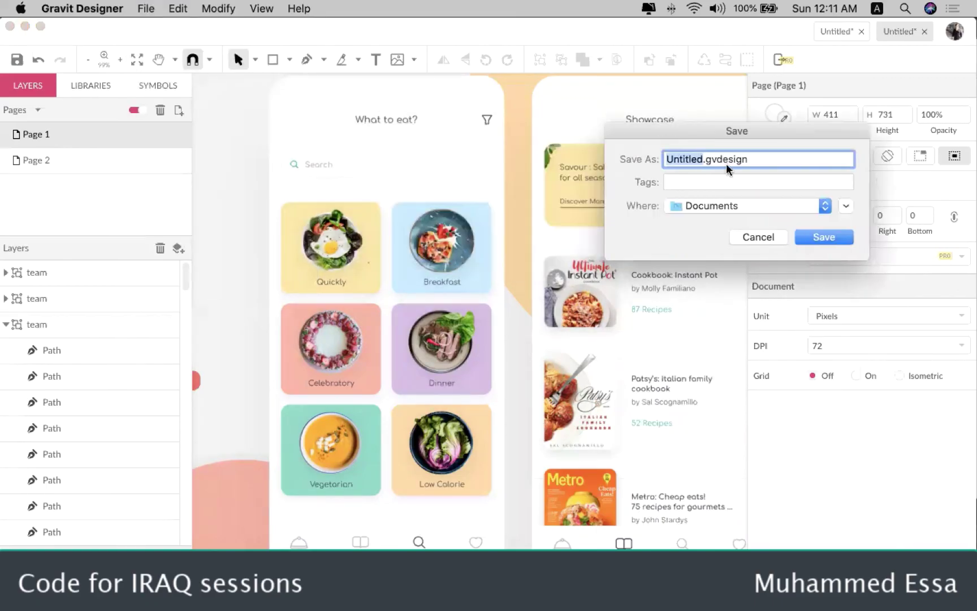
left_click(846, 206)
left_click(515, 279)
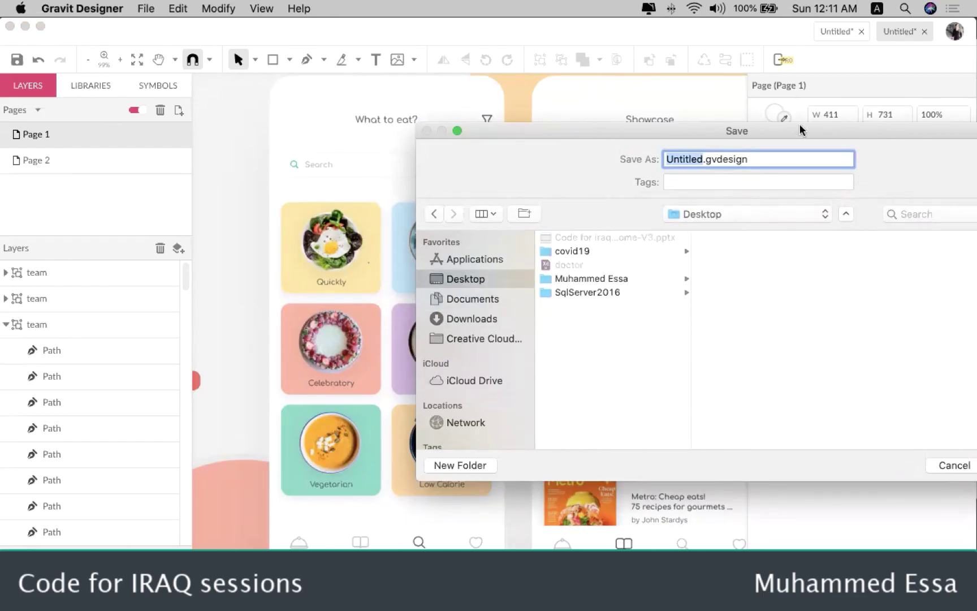
left_click(802, 446)
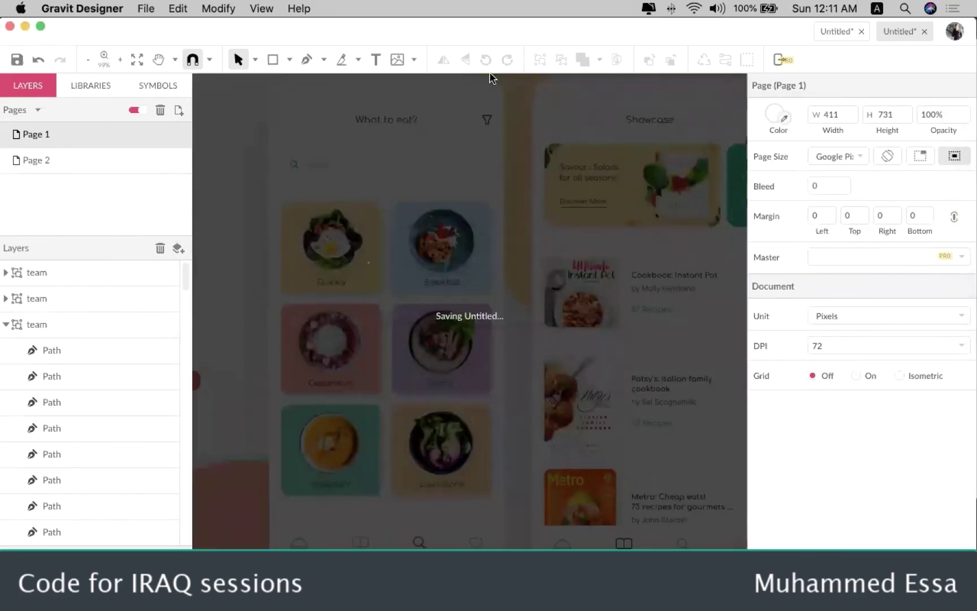